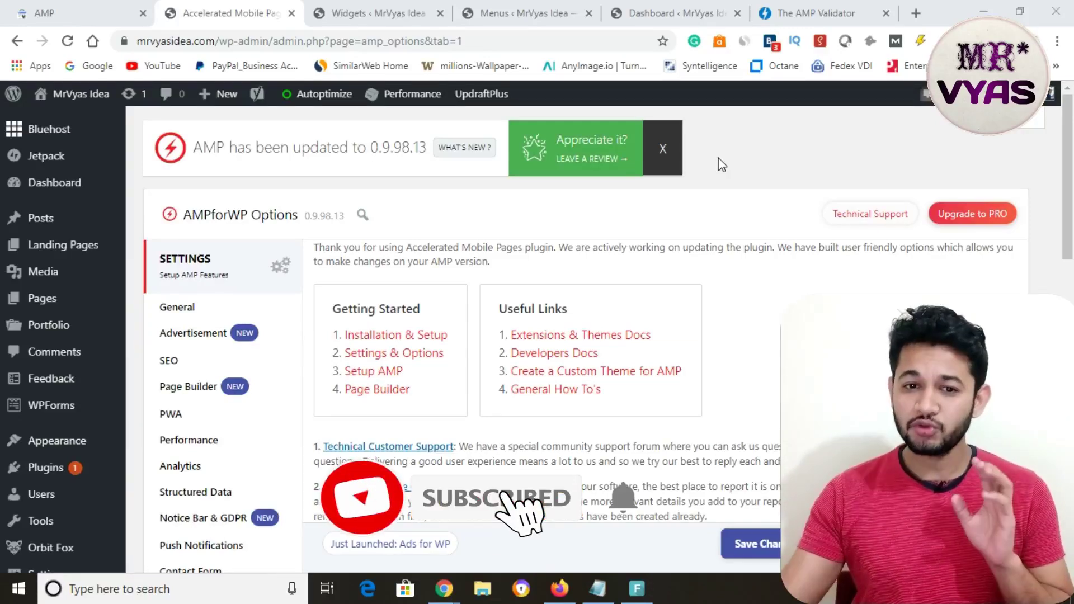
Step: Highlight the plugin name AMPforWP in the options page heading
{"action": "left_click", "coordinate": [183, 214]}
{"action": "left_click_drag", "start_coordinate": [214, 217], "coordinate": [239, 209]}
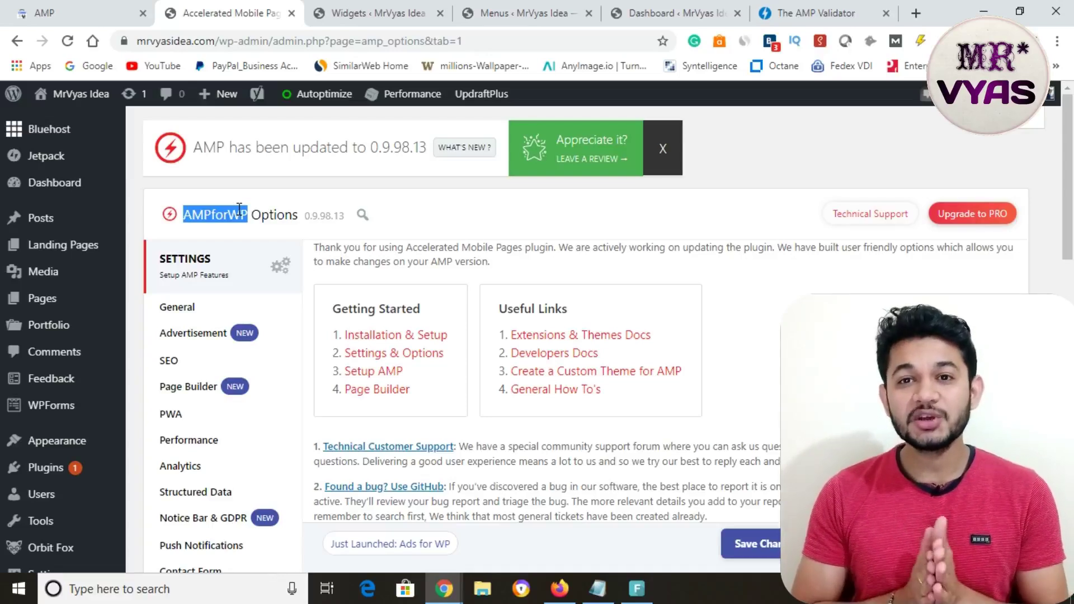
Step: Review the "Custom JavaScript is not allowed" AMP issue in Google Search Console and open its validation details
{"action": "left_click", "coordinate": [72, 12]}
{"action": "left_click", "coordinate": [730, 364]}
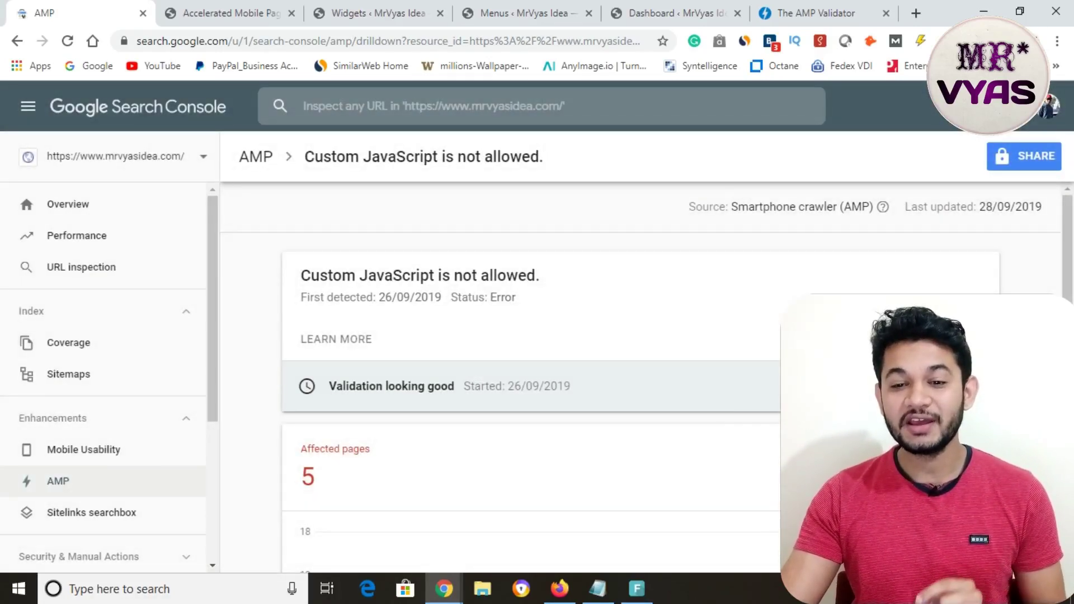
{"action": "scroll", "coordinate": [771, 404], "scroll_direction": "down", "scroll_amount": 5}
{"action": "mouse_move", "coordinate": [951, 318]}
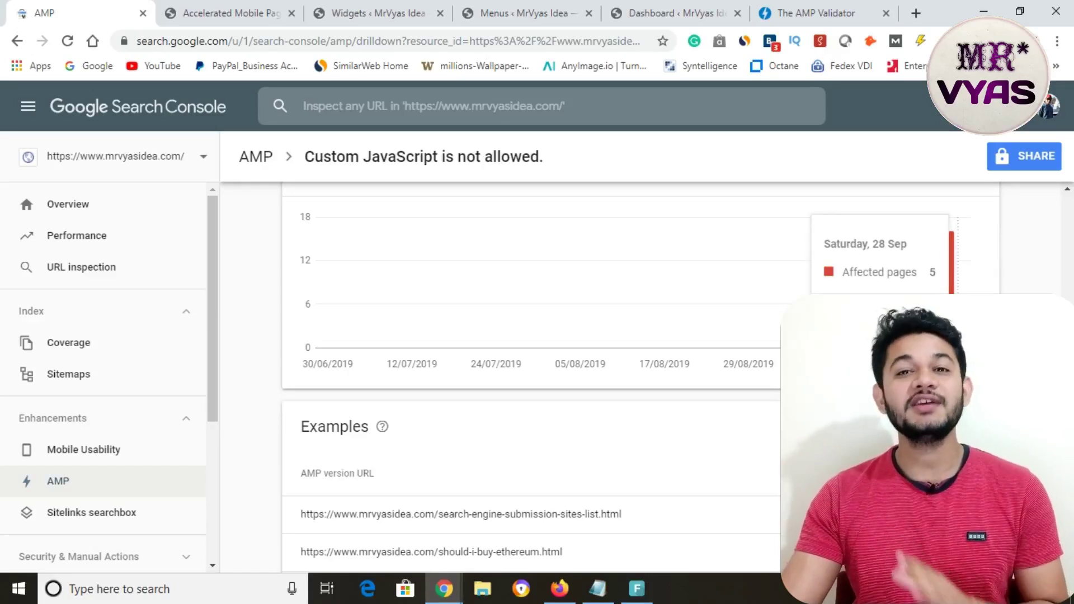
{"action": "scroll", "coordinate": [615, 336], "scroll_direction": "up", "scroll_amount": 4}
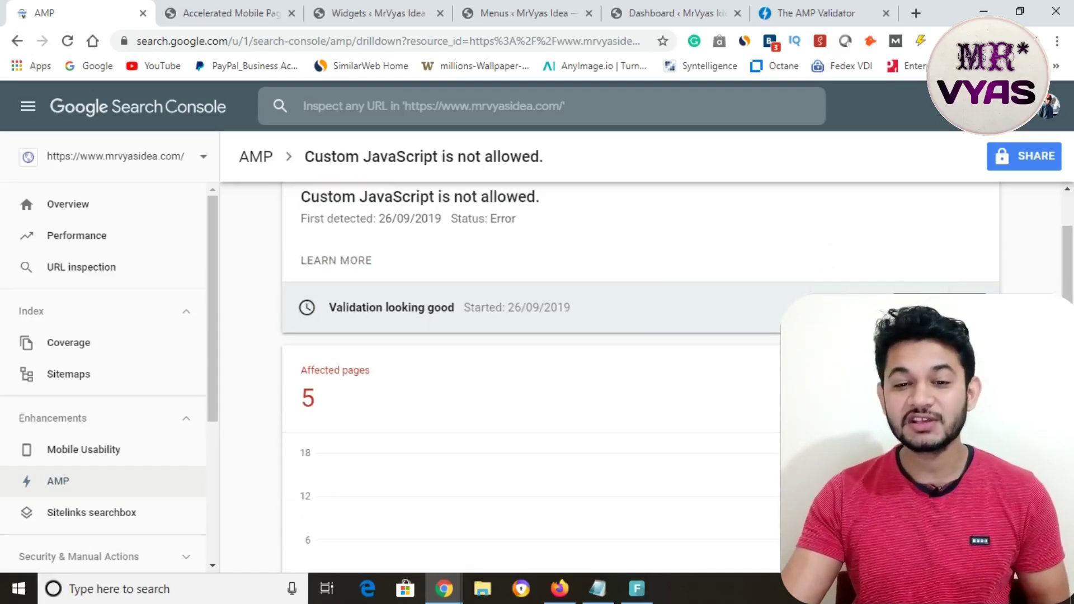
{"action": "left_click", "coordinate": [683, 311]}
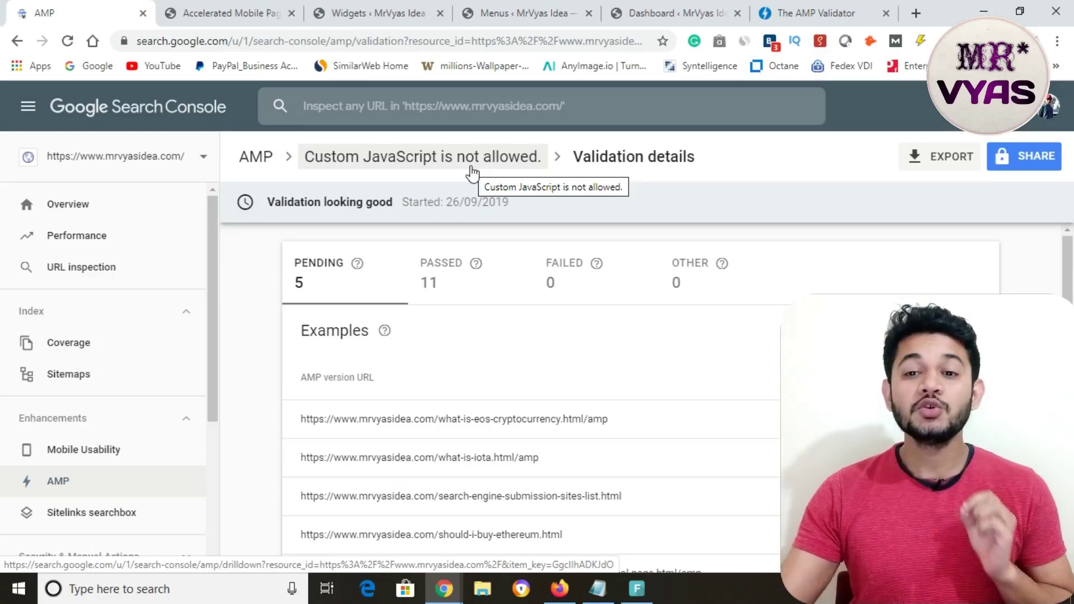
Step: Return to the AMPforWP options page and briefly check the topic list in Notepad
{"action": "left_click", "coordinate": [208, 13]}
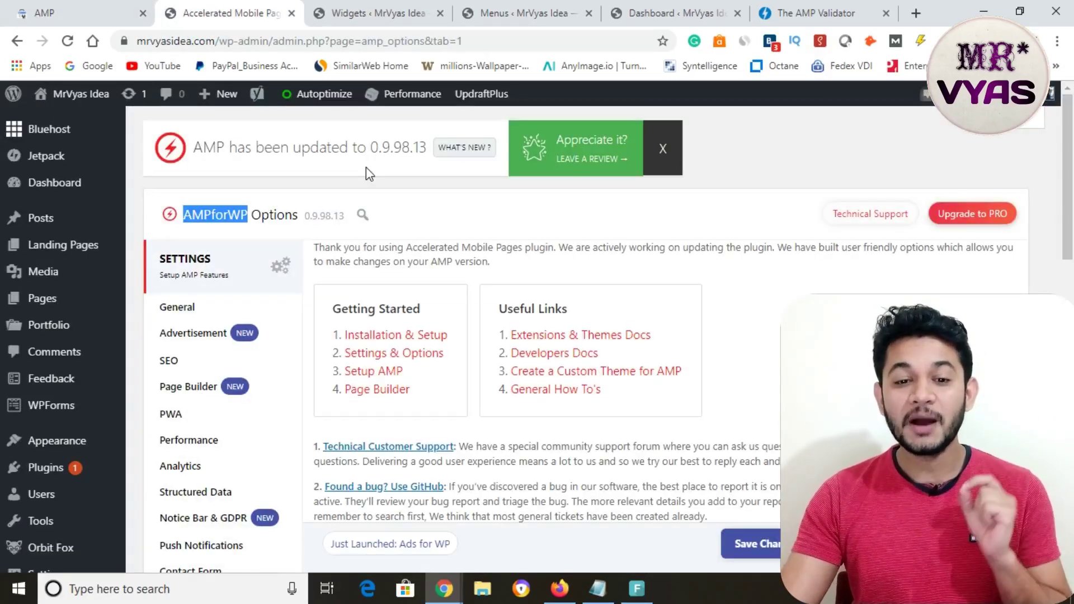
{"action": "mouse_move", "coordinate": [596, 599]}
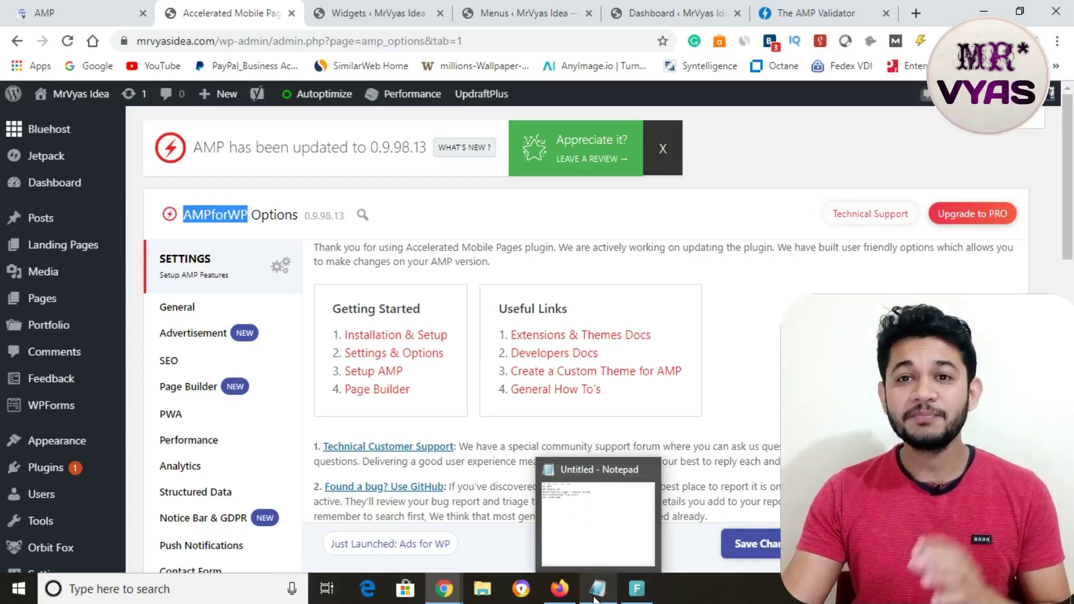
{"action": "left_click", "coordinate": [595, 593]}
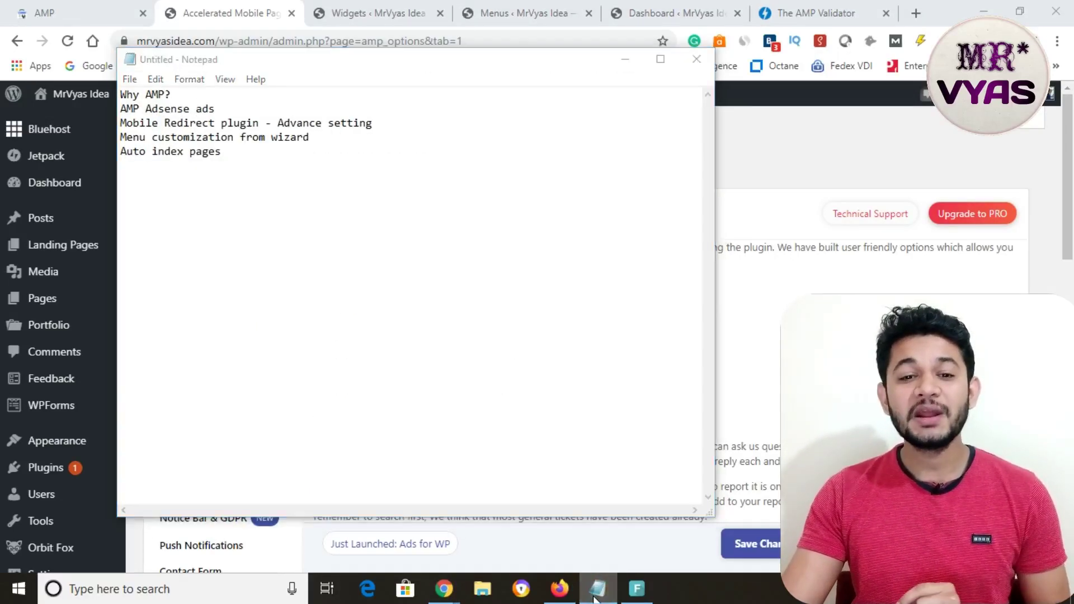
{"action": "left_click", "coordinate": [596, 592]}
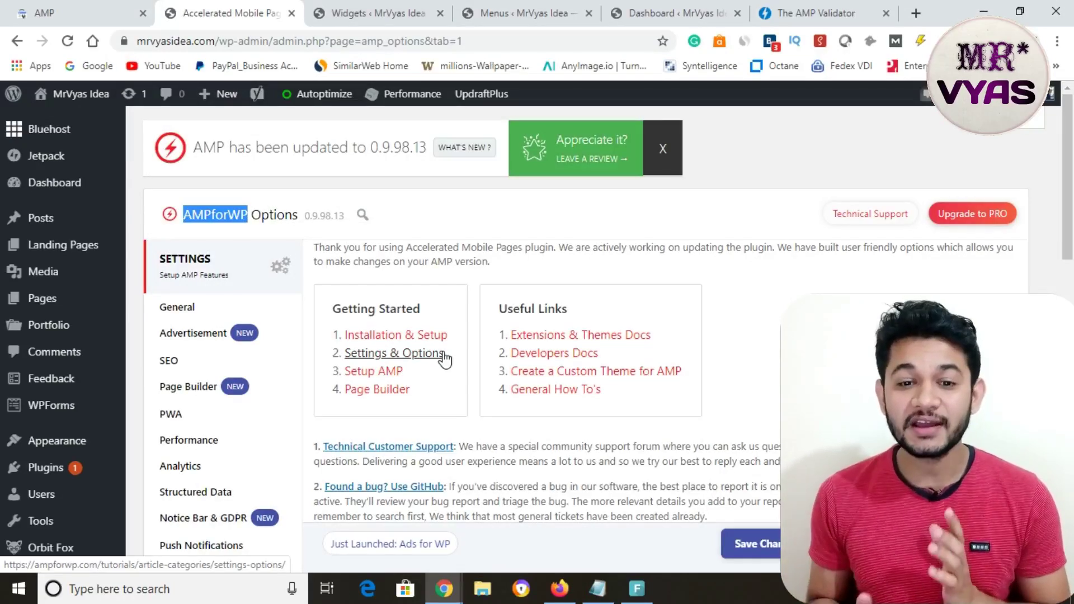
Step: Open AMPforWP's Advertisement settings and review the ad positions and the AdSense setup of AD #3
{"action": "left_click", "coordinate": [179, 335]}
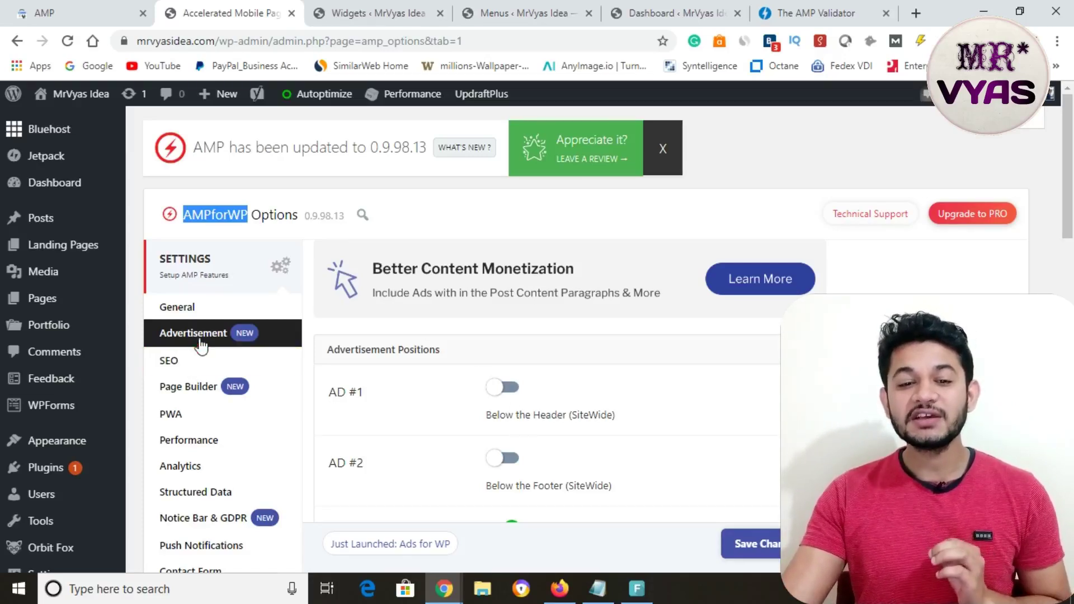
{"action": "scroll", "coordinate": [550, 471], "scroll_direction": "down", "scroll_amount": 3}
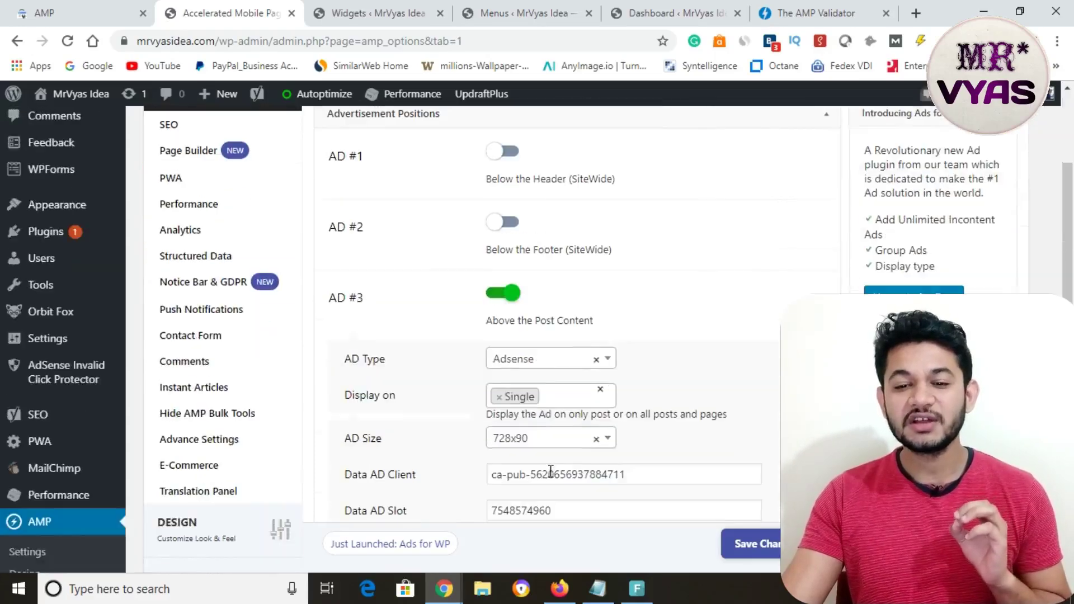
{"action": "scroll", "coordinate": [550, 470], "scroll_direction": "up", "scroll_amount": 2}
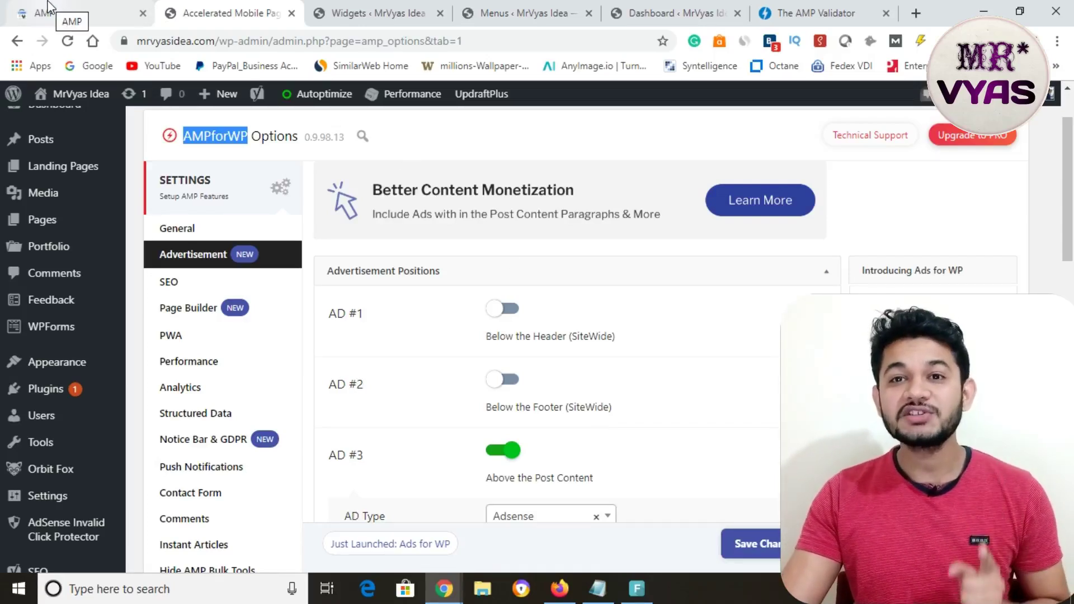
Step: Open AMPforWP's General settings and review the Branding and AMP Support options
{"action": "left_click", "coordinate": [195, 231]}
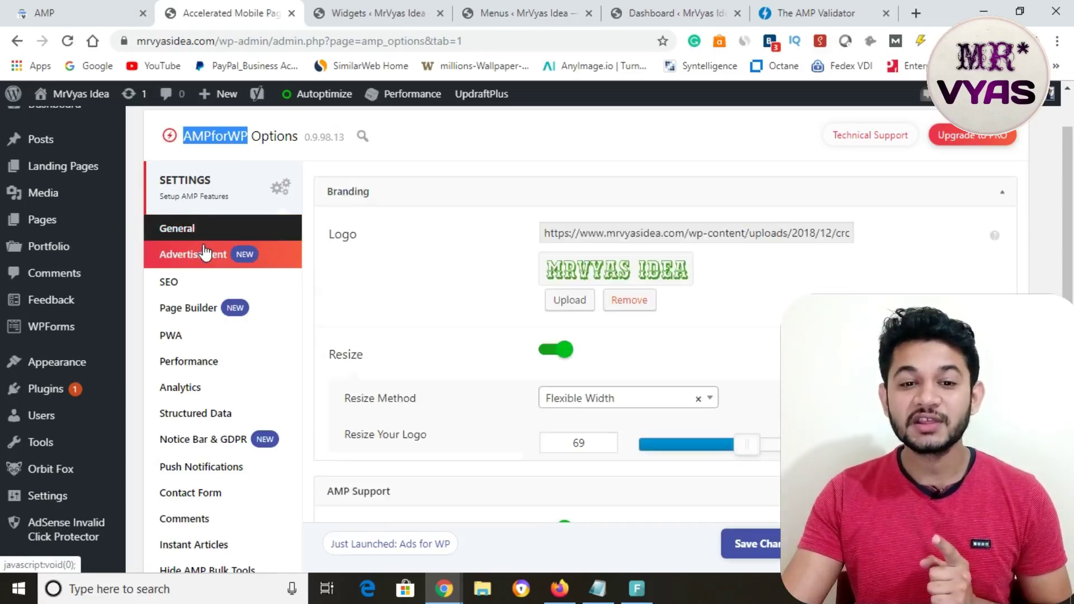
{"action": "scroll", "coordinate": [567, 370], "scroll_direction": "down", "scroll_amount": 7}
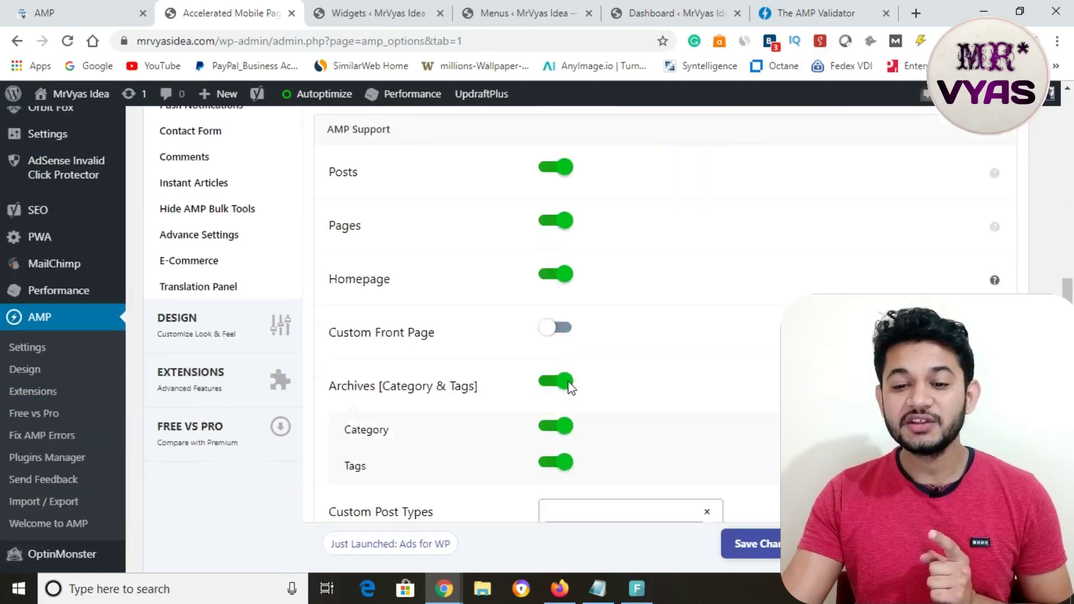
{"action": "scroll", "coordinate": [569, 385], "scroll_direction": "down", "scroll_amount": 3}
{"action": "scroll", "coordinate": [569, 384], "scroll_direction": "up", "scroll_amount": 7}
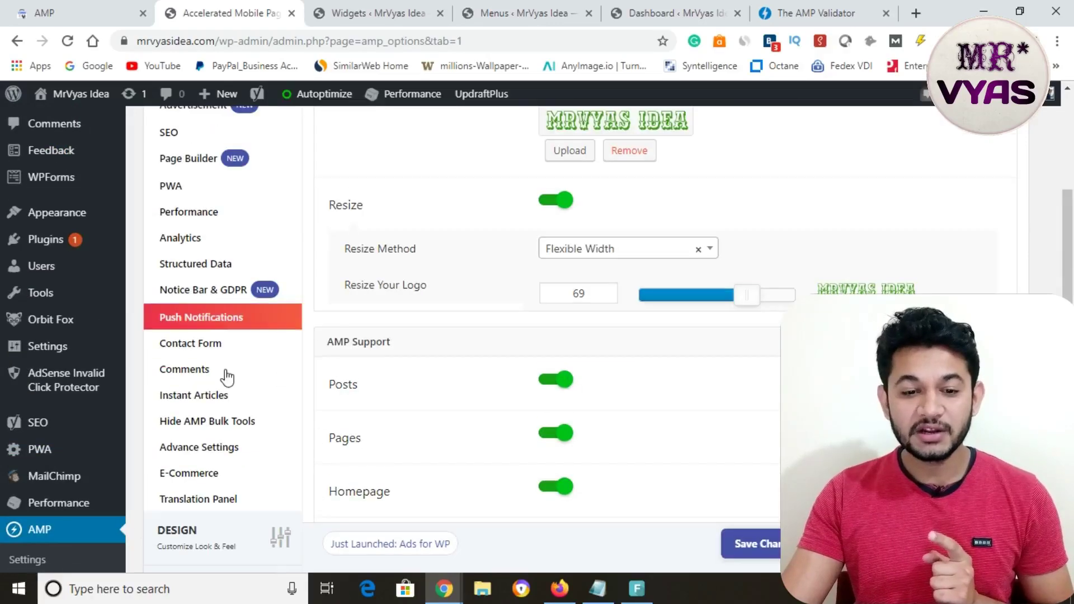
{"action": "scroll", "coordinate": [187, 512], "scroll_direction": "down", "scroll_amount": 6}
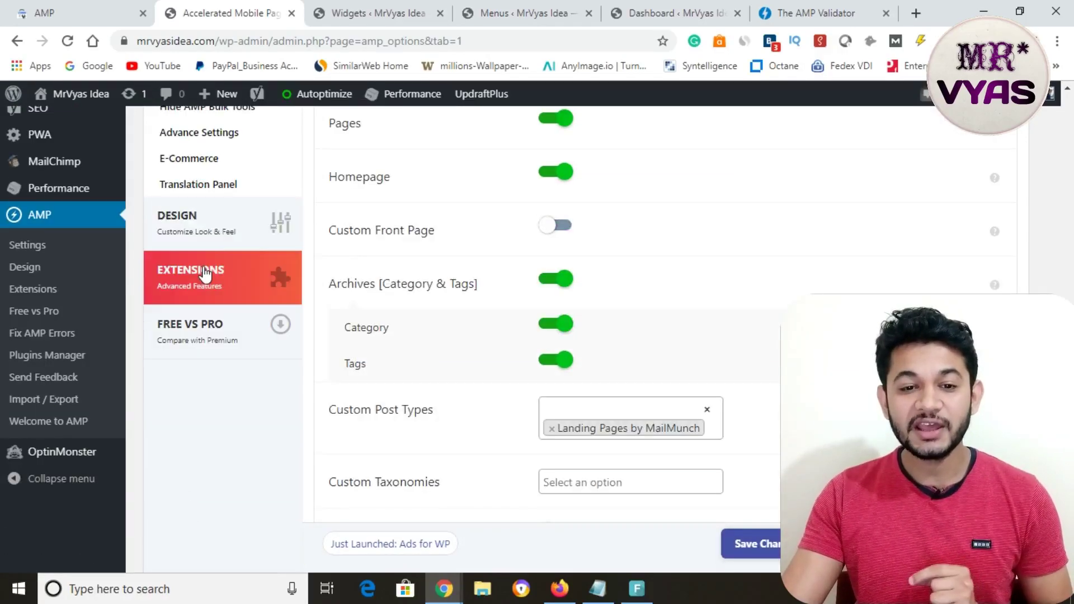
{"action": "scroll", "coordinate": [205, 273], "scroll_direction": "up", "scroll_amount": 7}
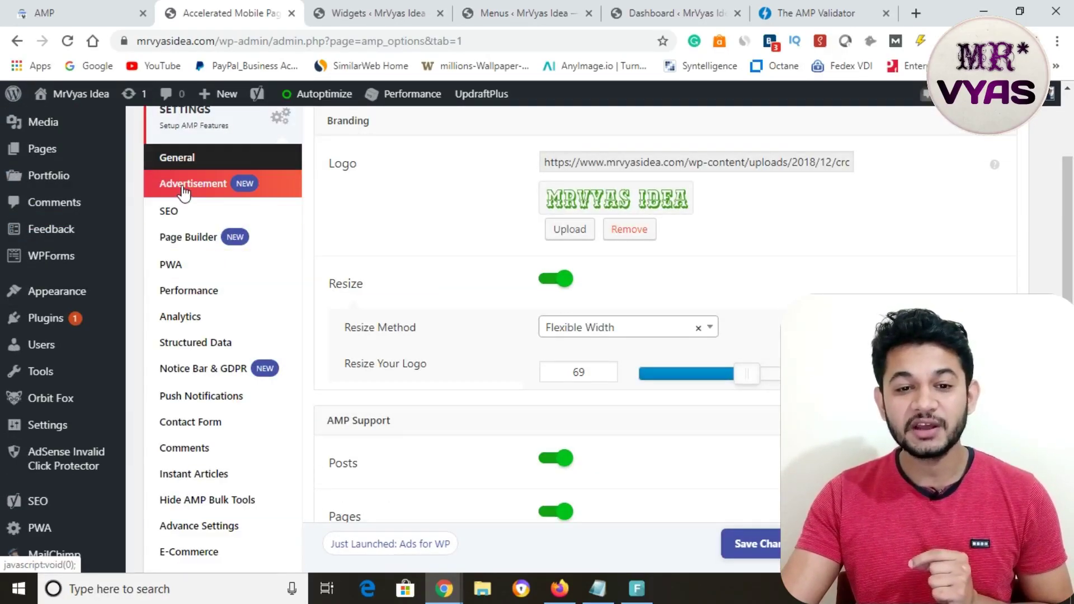
Step: Open AMPforWP's Advance Settings and examine the fields for entering HTML in the head and body
{"action": "scroll", "coordinate": [182, 195], "scroll_direction": "up", "scroll_amount": 3}
{"action": "double_click", "coordinate": [183, 221]}
{"action": "left_click", "coordinate": [185, 260]}
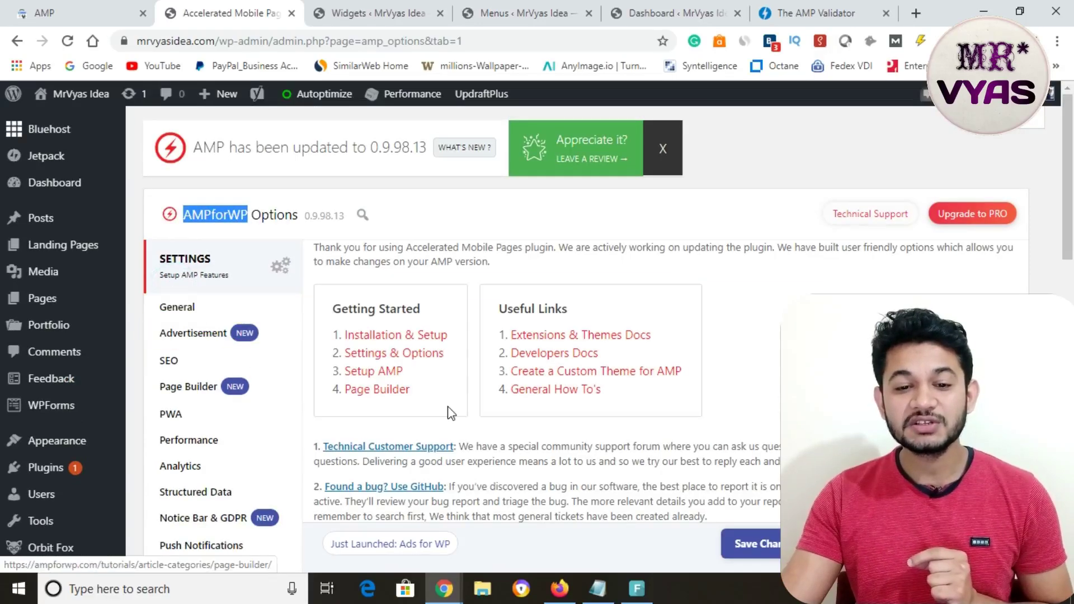
{"action": "scroll", "coordinate": [260, 438], "scroll_direction": "down", "scroll_amount": 4}
{"action": "scroll", "coordinate": [260, 438], "scroll_direction": "down", "scroll_amount": 3}
{"action": "left_click", "coordinate": [218, 282]}
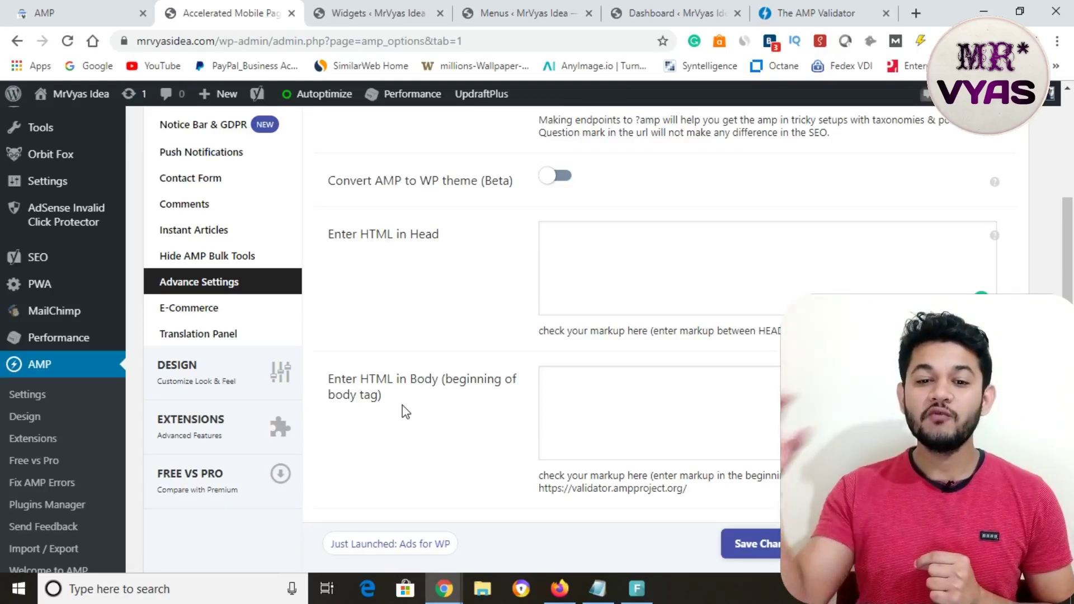
{"action": "left_click", "coordinate": [575, 267]}
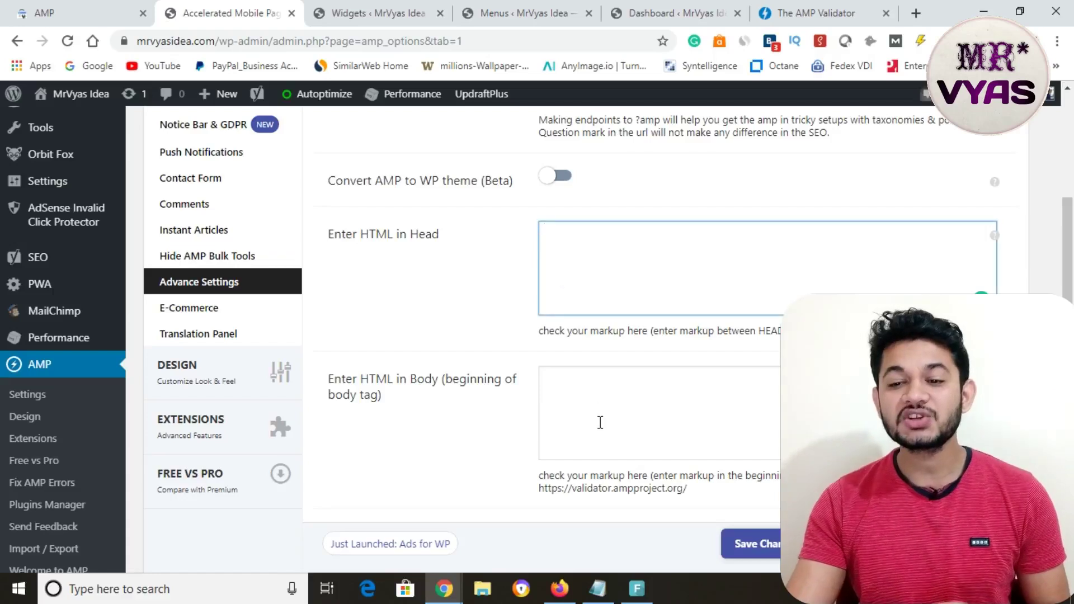
{"action": "left_click", "coordinate": [604, 432]}
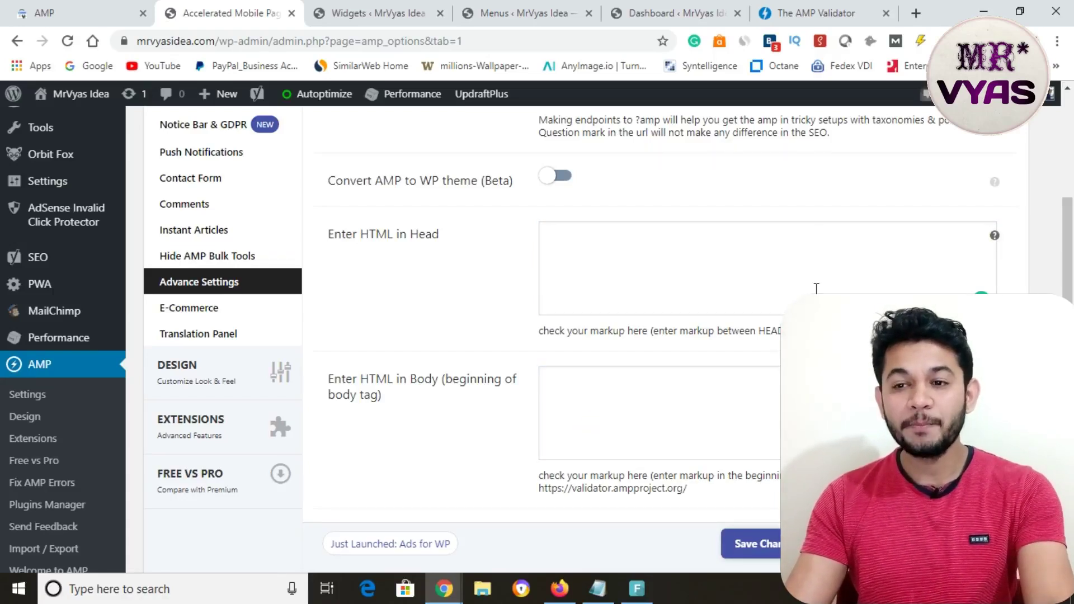
Step: Look over the sample document in the AMP Validator and reload the validator page
{"action": "left_click", "coordinate": [829, 14]}
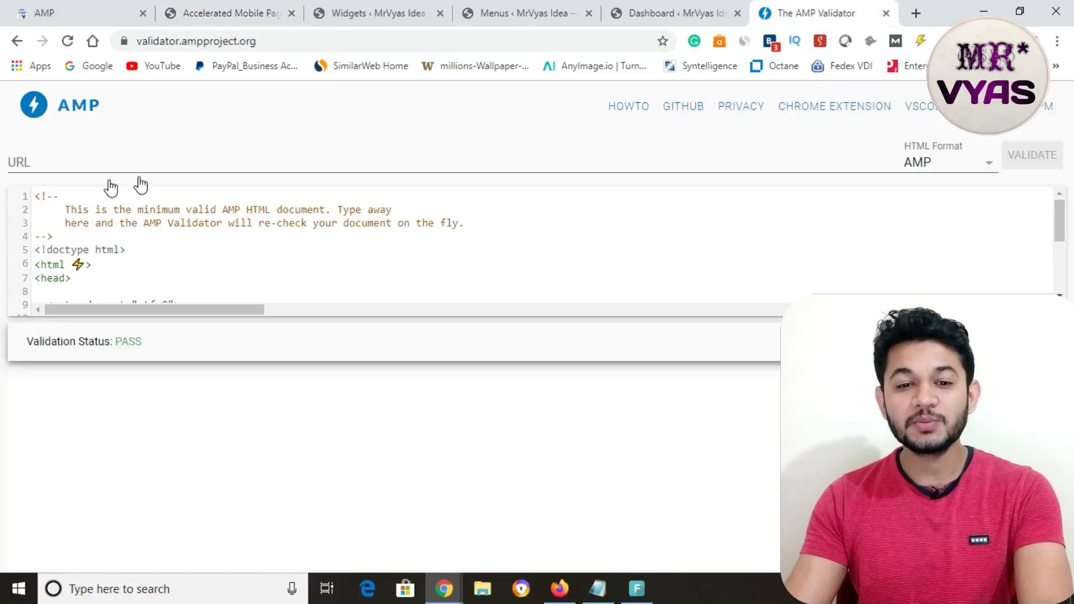
{"action": "left_click", "coordinate": [77, 241]}
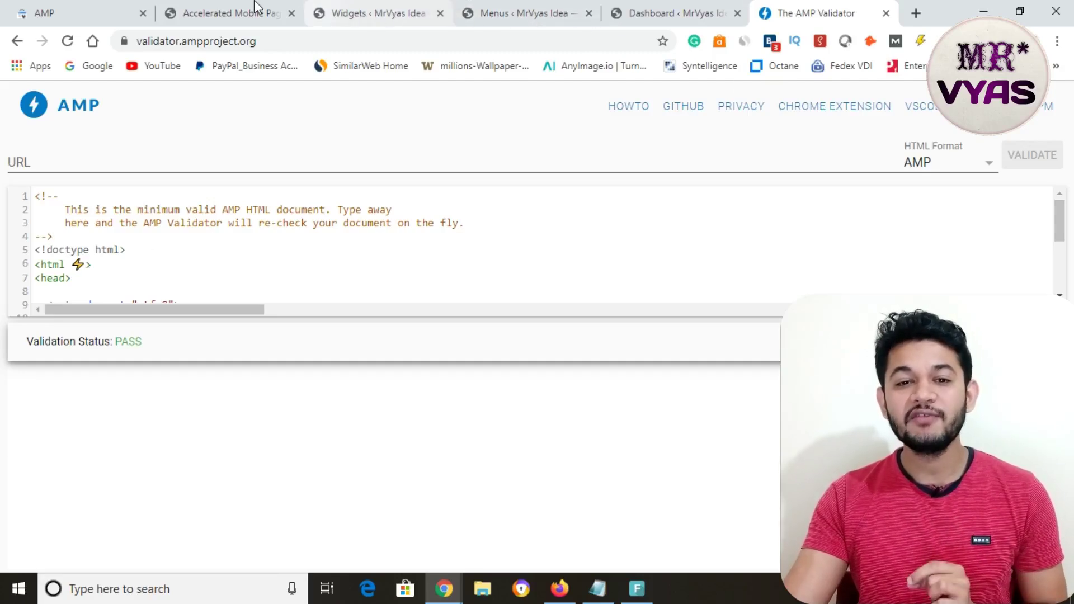
{"action": "left_click", "coordinate": [240, 14]}
{"action": "left_click", "coordinate": [805, 14]}
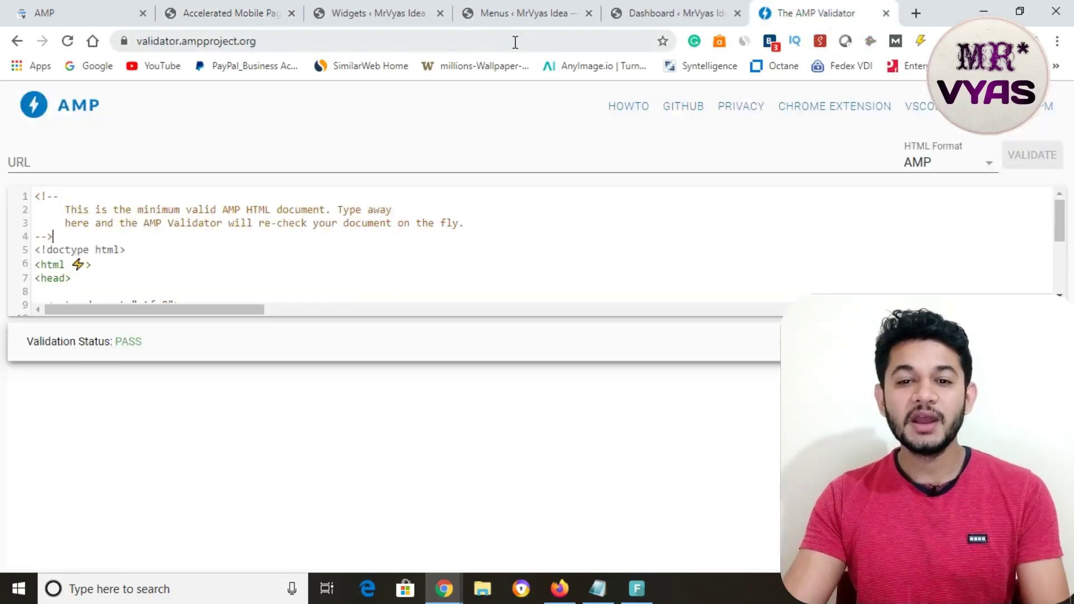
{"action": "left_click", "coordinate": [515, 42]}
{"action": "key", "text": "Return"}
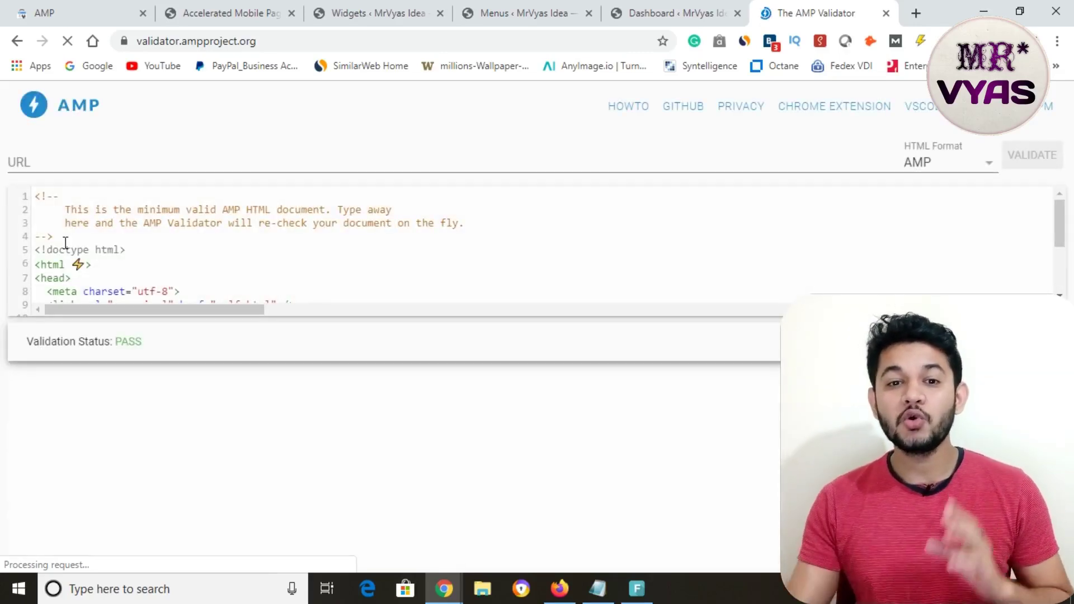
Step: Switch Mobile Redirection off and back on in AMPforWP's Advance Settings
{"action": "left_click", "coordinate": [226, 13]}
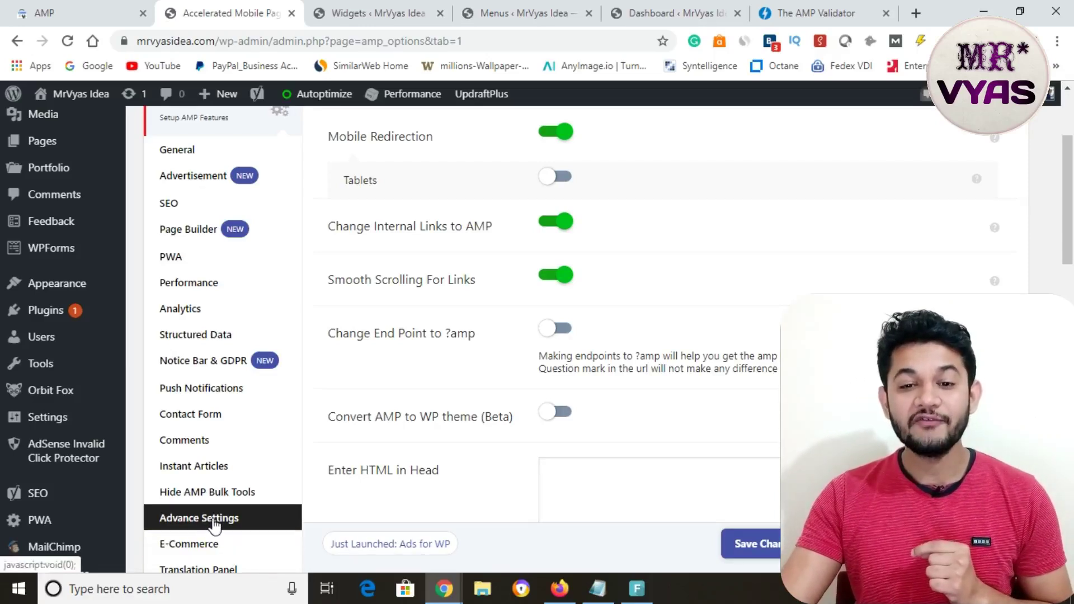
{"action": "scroll", "coordinate": [223, 532], "scroll_direction": "up", "scroll_amount": 3}
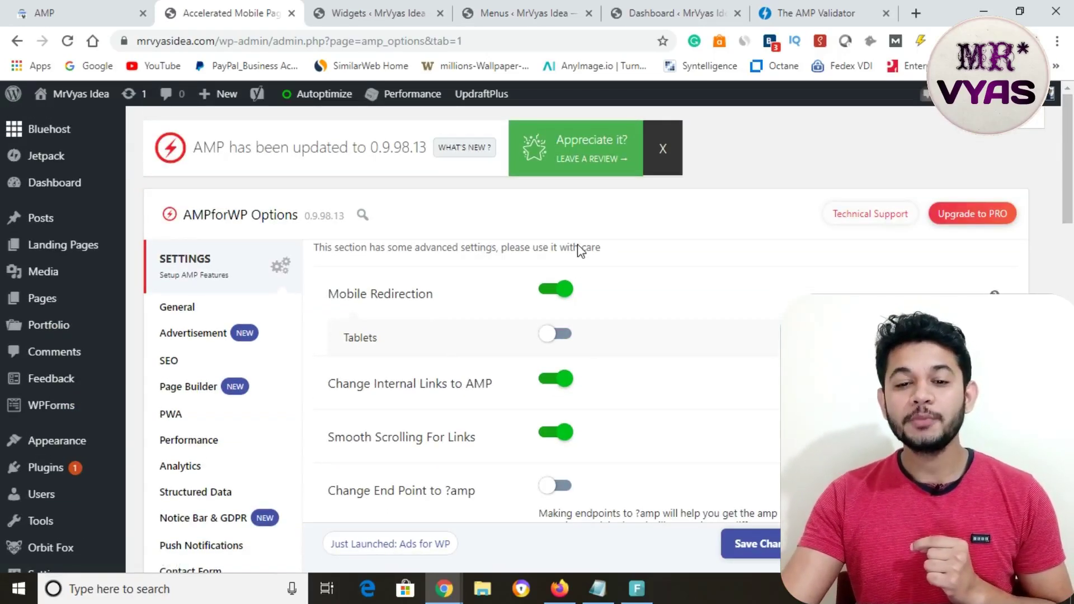
{"action": "left_click", "coordinate": [552, 290]}
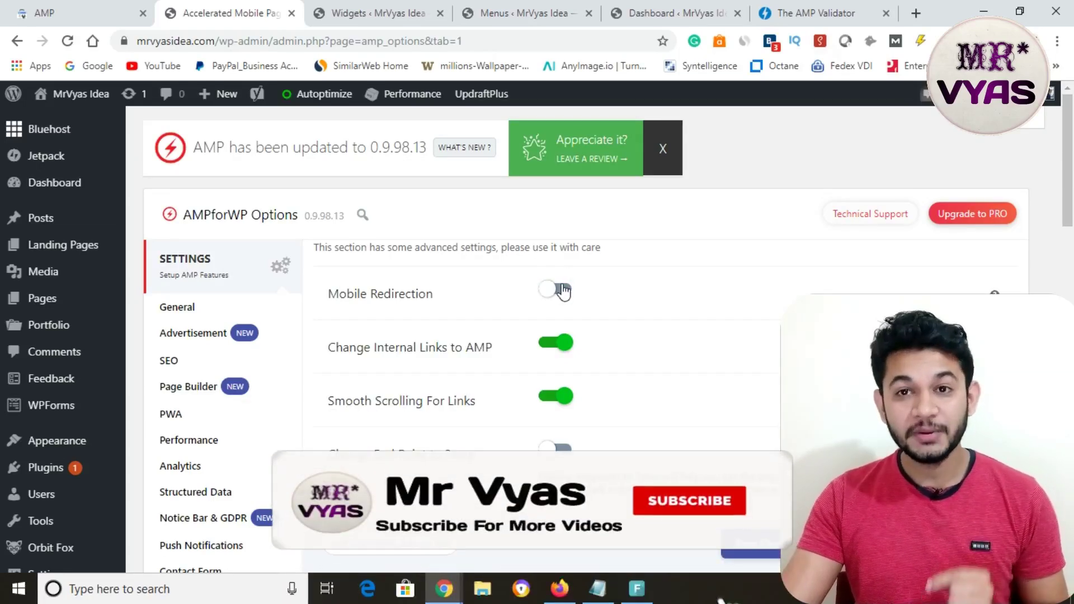
{"action": "left_click", "coordinate": [565, 290]}
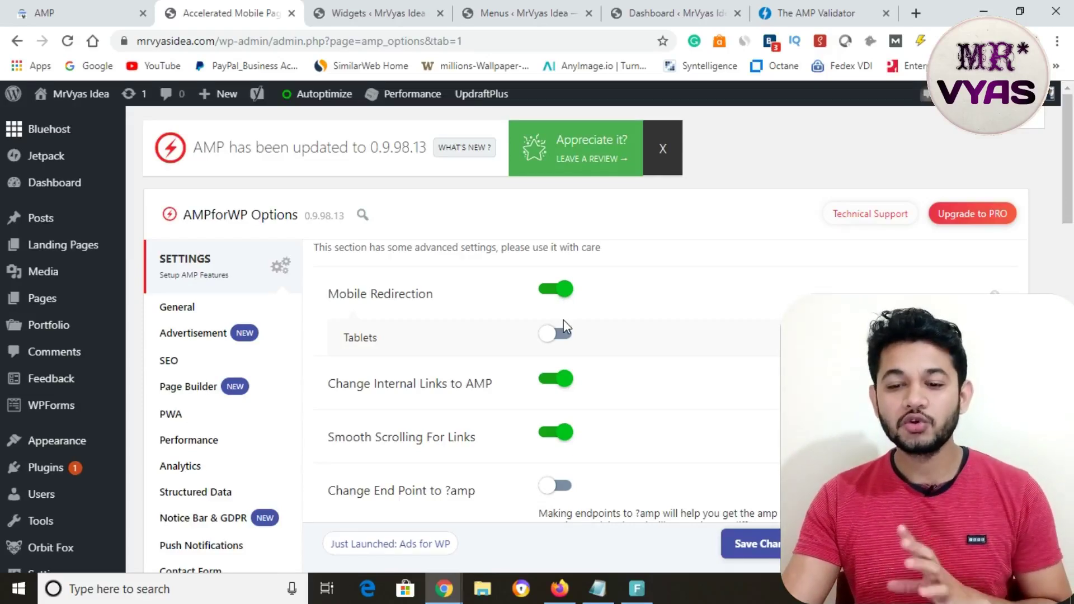
Step: Highlight the AMP Adsense ads and Mobile Redirect plugin lines in the Notepad notes, and return to the AMPforWP settings
{"action": "left_click", "coordinate": [598, 589]}
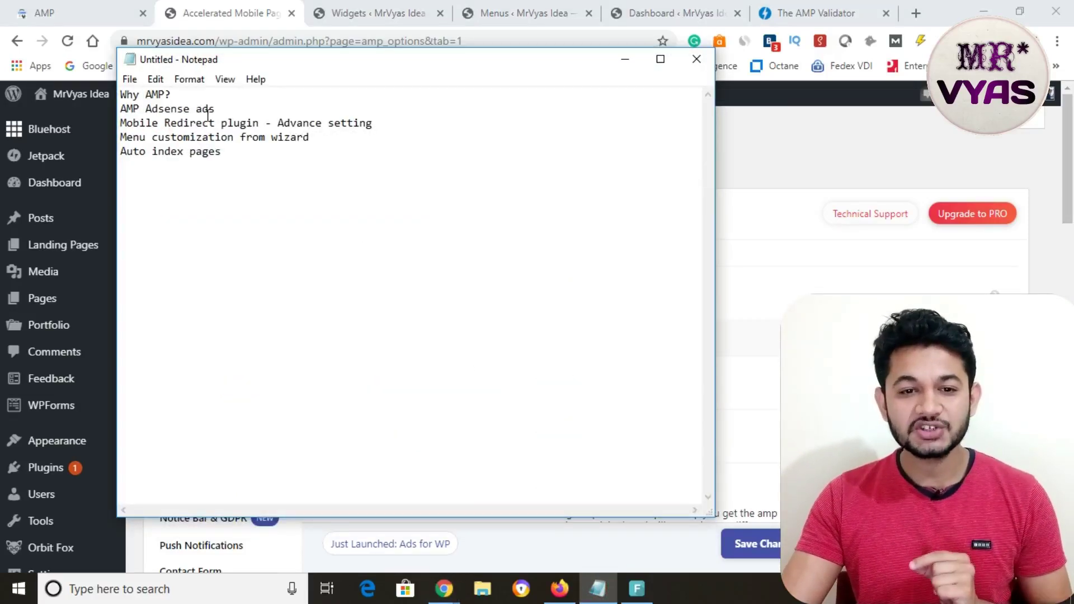
{"action": "left_click_drag", "start_coordinate": [219, 108], "coordinate": [123, 114]}
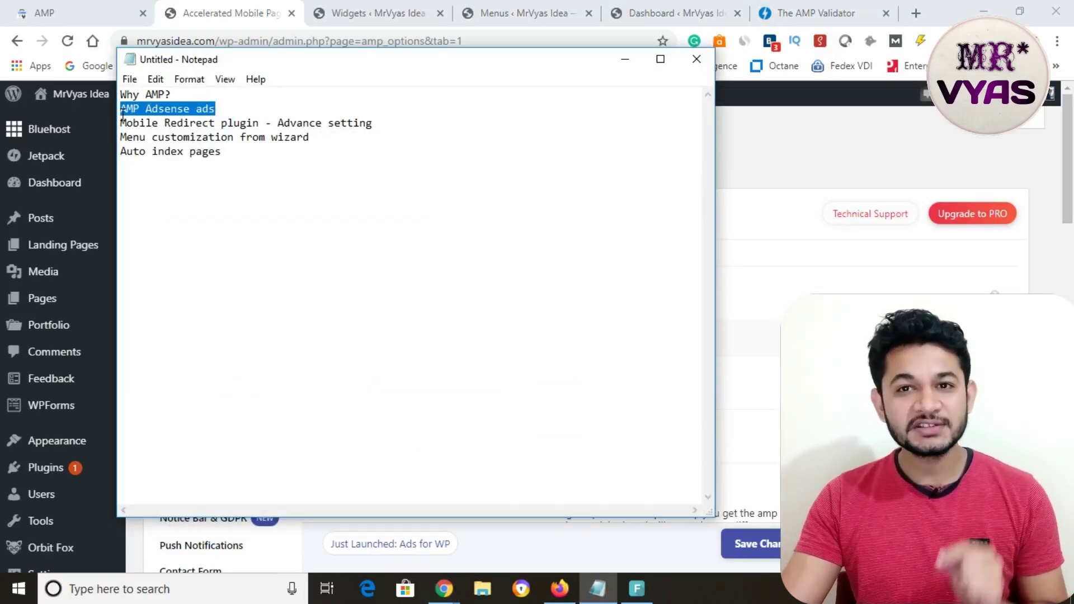
{"action": "left_click", "coordinate": [414, 200]}
{"action": "left_click_drag", "start_coordinate": [391, 123], "coordinate": [121, 110]}
{"action": "left_click", "coordinate": [794, 153]}
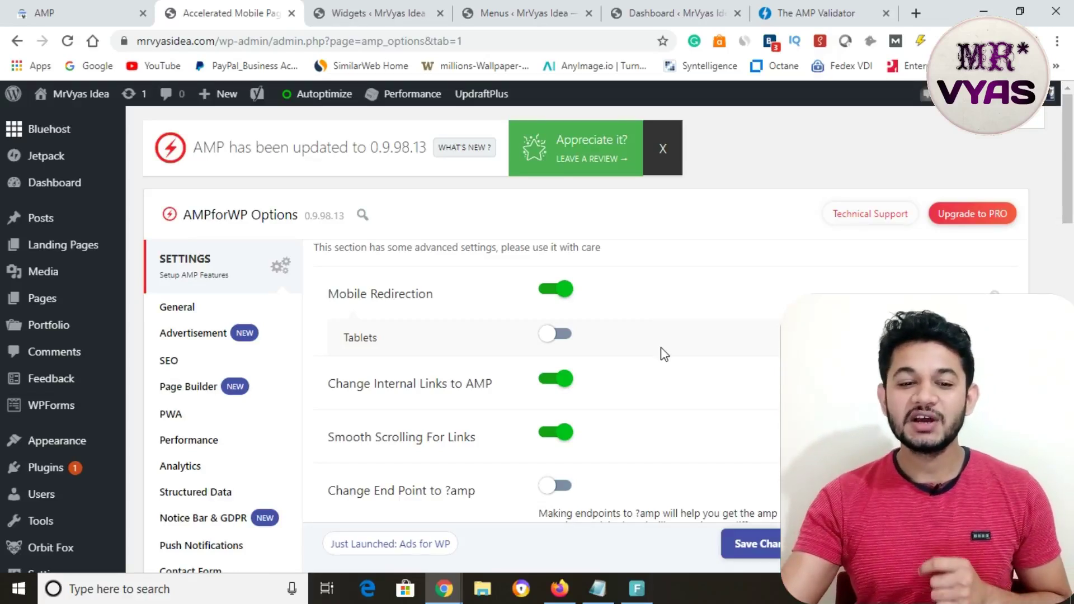
Step: Locate Widgets among the WordPress Appearance options and bring up the site's Widgets page
{"action": "mouse_move", "coordinate": [76, 454]}
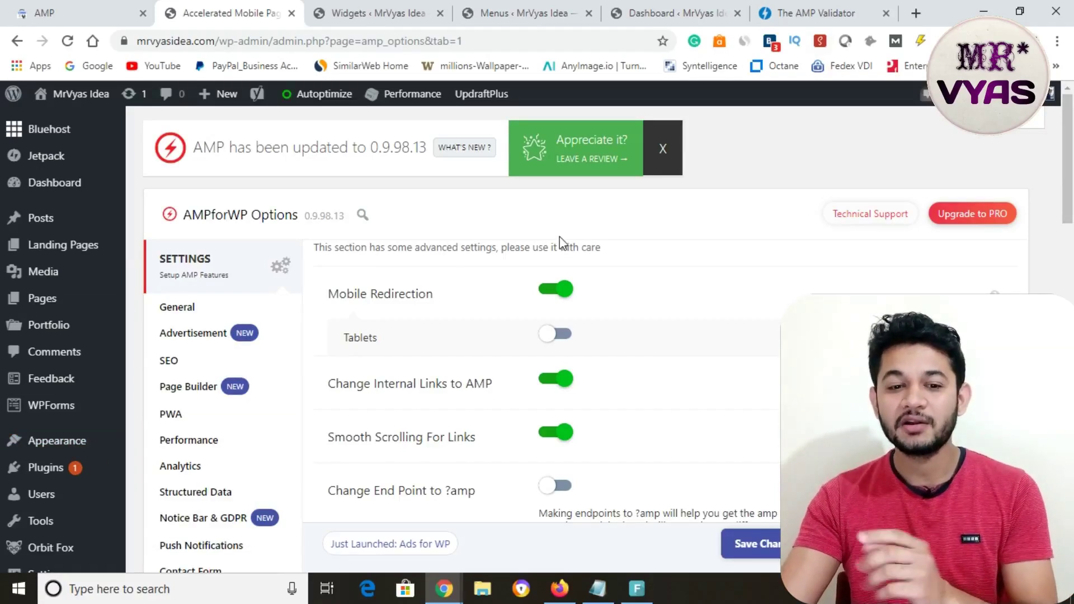
{"action": "mouse_move", "coordinate": [50, 440]}
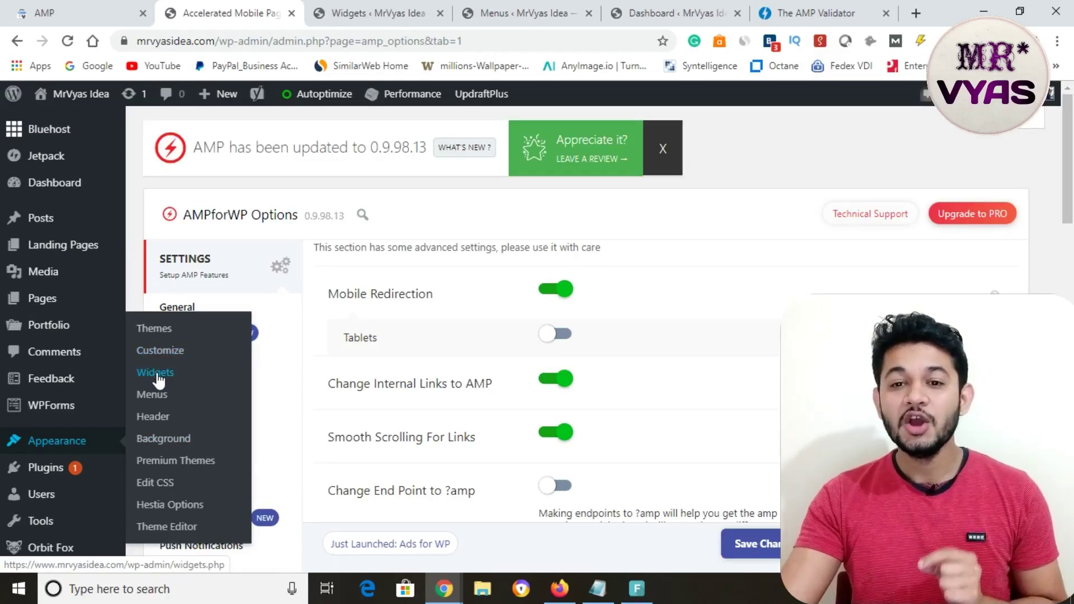
{"action": "left_click", "coordinate": [373, 13]}
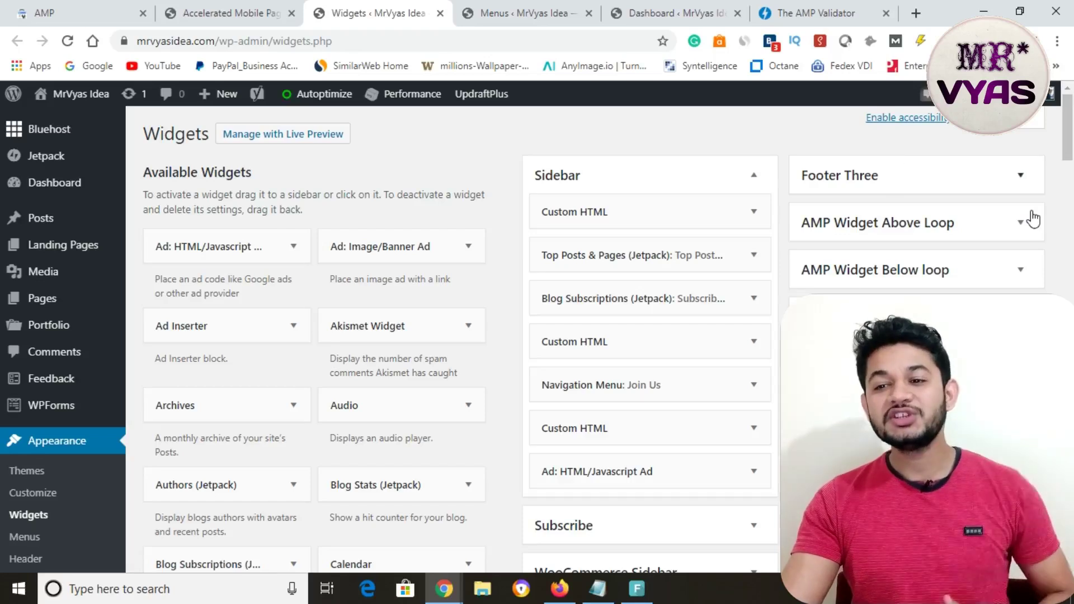
Step: Check which widgets the Footer Three area contains, leaving the area collapsed again
{"action": "left_click", "coordinate": [1020, 175]}
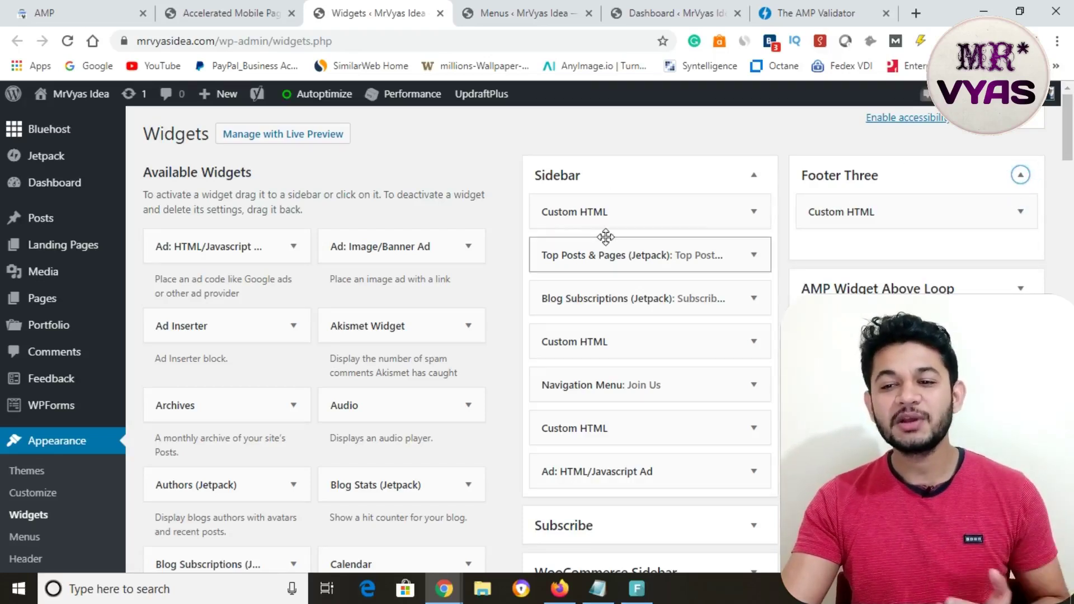
{"action": "left_click", "coordinate": [1020, 175]}
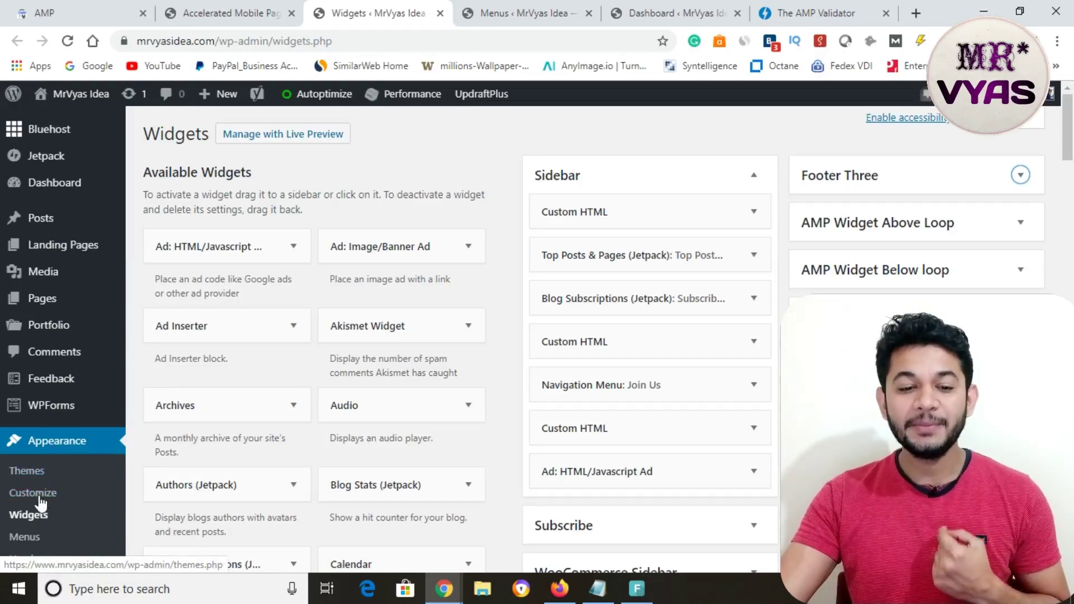
Step: Load AMP New Menu (AMP Menu) for editing on the WordPress Menus page
{"action": "left_click", "coordinate": [514, 16]}
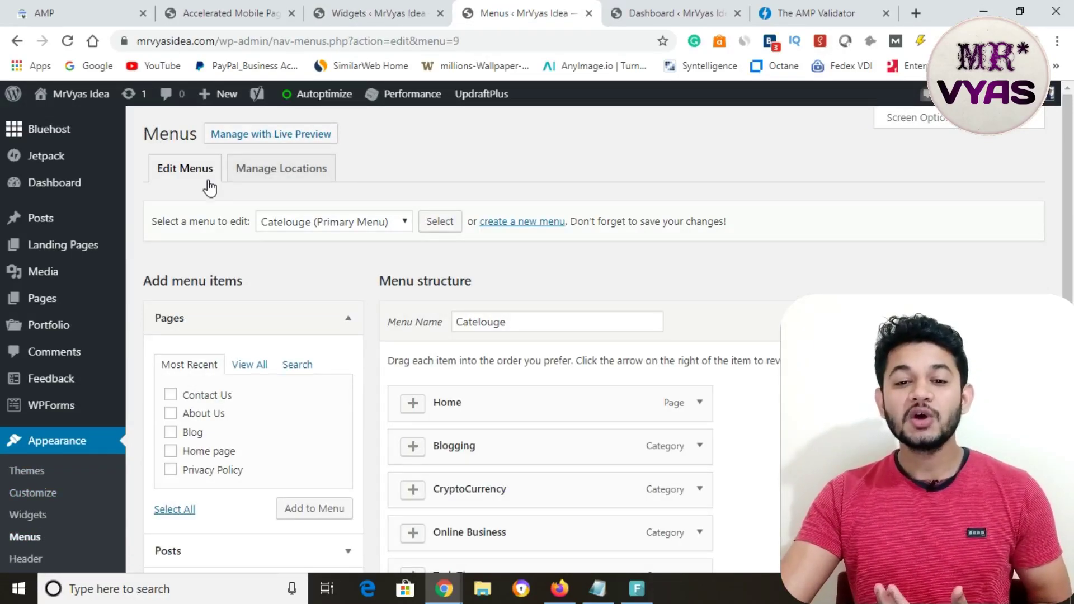
{"action": "left_click", "coordinate": [346, 227]}
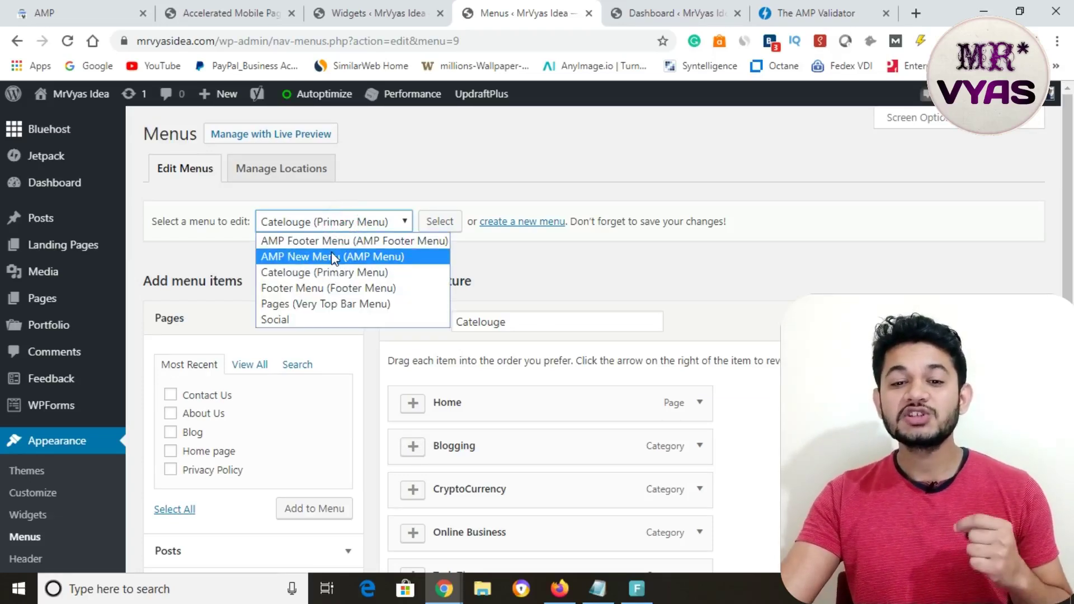
{"action": "left_click", "coordinate": [294, 260]}
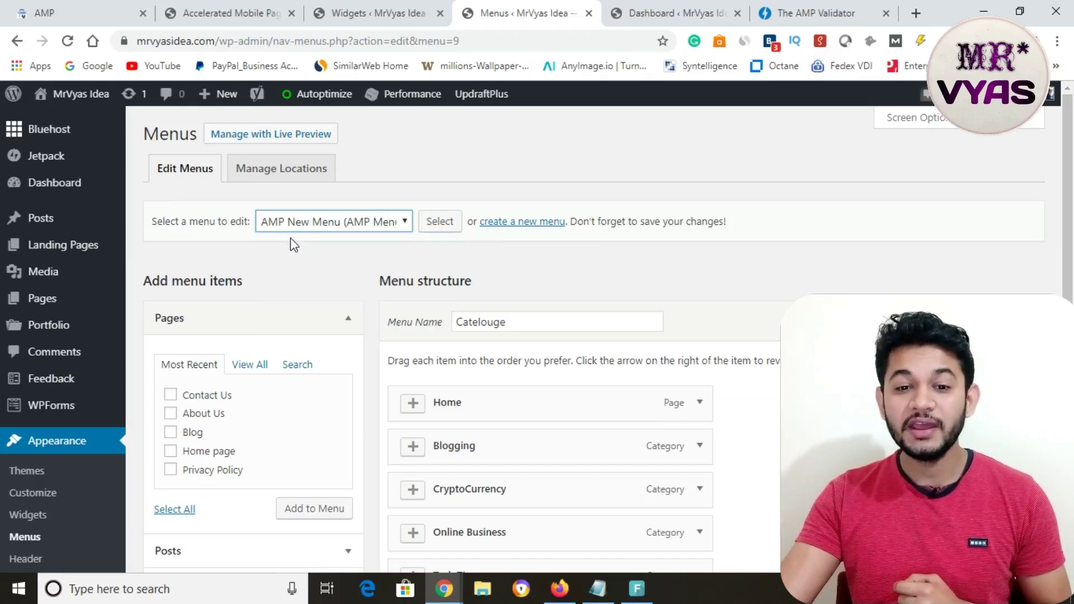
{"action": "left_click", "coordinate": [441, 224]}
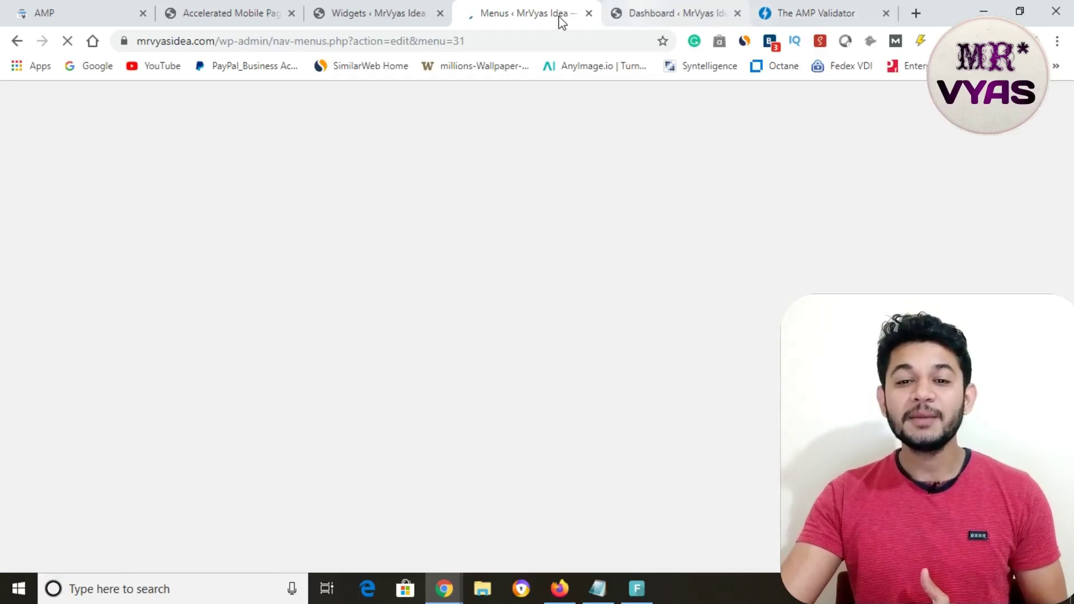
Step: Open the site's AMP version at mrvyasidea.com/amp in a separate browser tab
{"action": "left_click", "coordinate": [364, 23]}
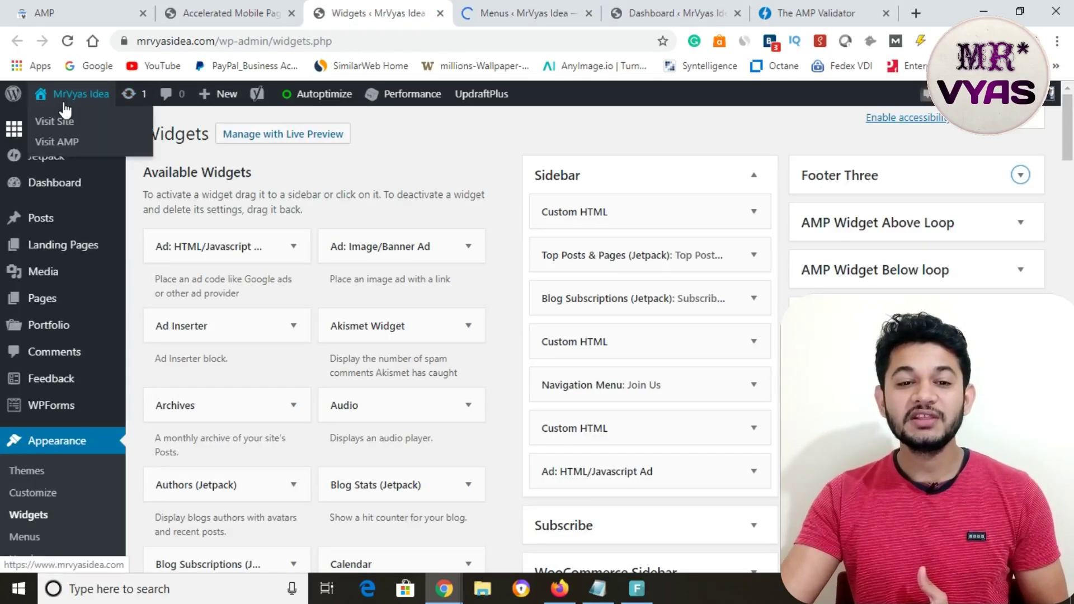
{"action": "right_click", "coordinate": [56, 120]}
{"action": "left_click", "coordinate": [125, 132]}
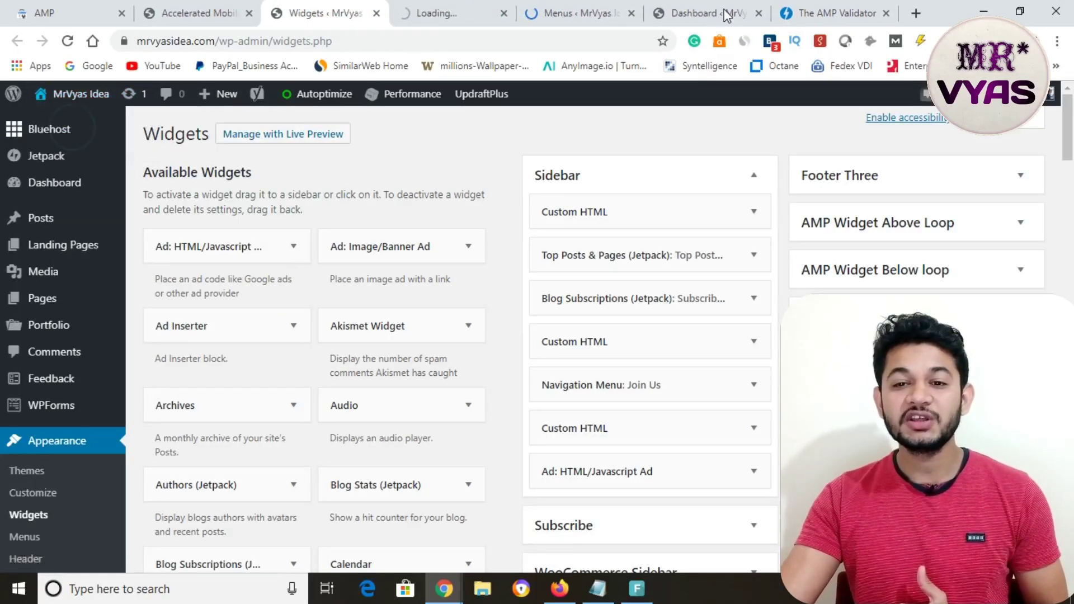
{"action": "left_click", "coordinate": [442, 14]}
{"action": "left_click", "coordinate": [432, 41]}
{"action": "left_click", "coordinate": [431, 41]}
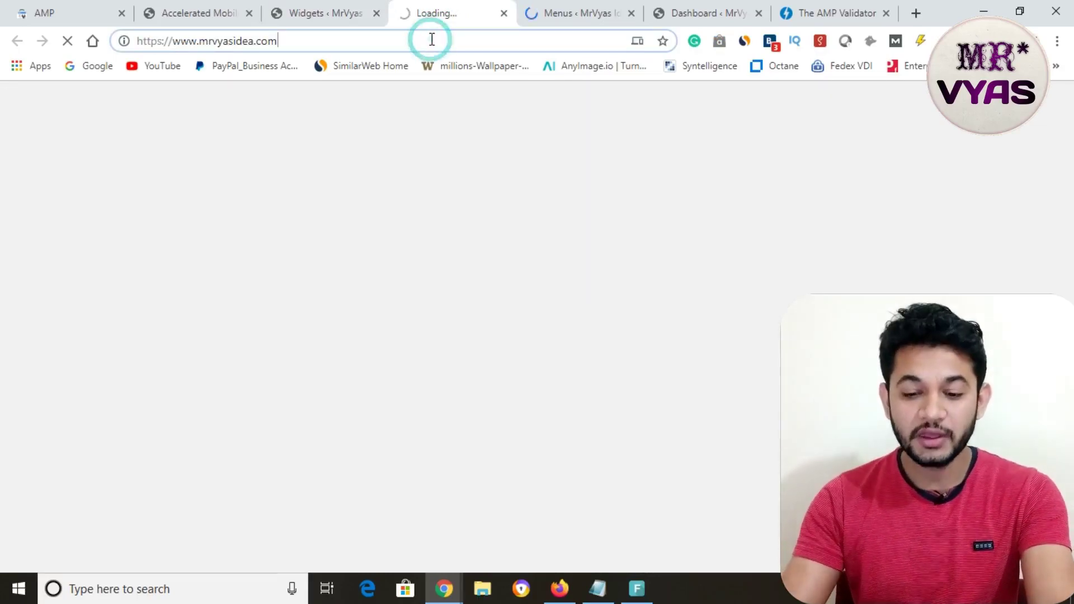
{"action": "type", "text": "/amp"}
{"action": "key", "text": "Return"}
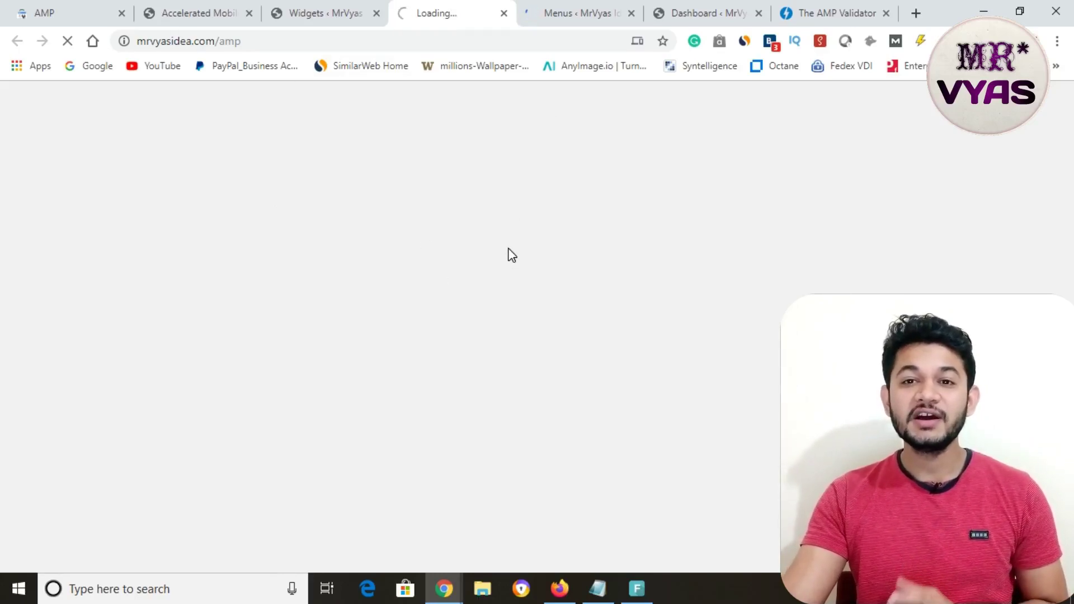
Step: Examine the AMP New Menu's items and display location, and expand the Categories available for adding to it
{"action": "left_click", "coordinate": [559, 22]}
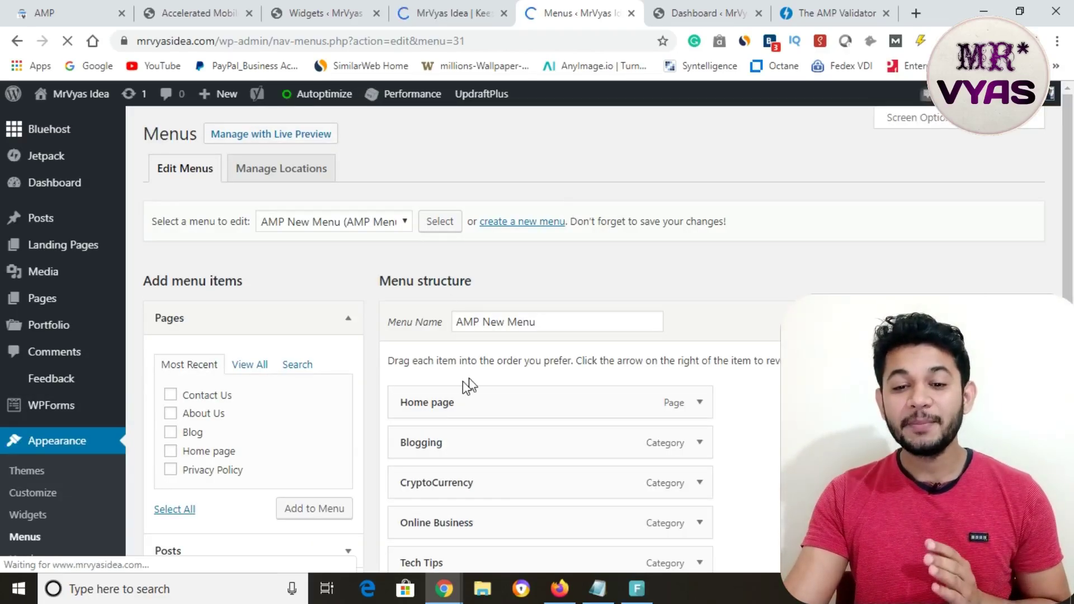
{"action": "scroll", "coordinate": [237, 461], "scroll_direction": "down", "scroll_amount": 3}
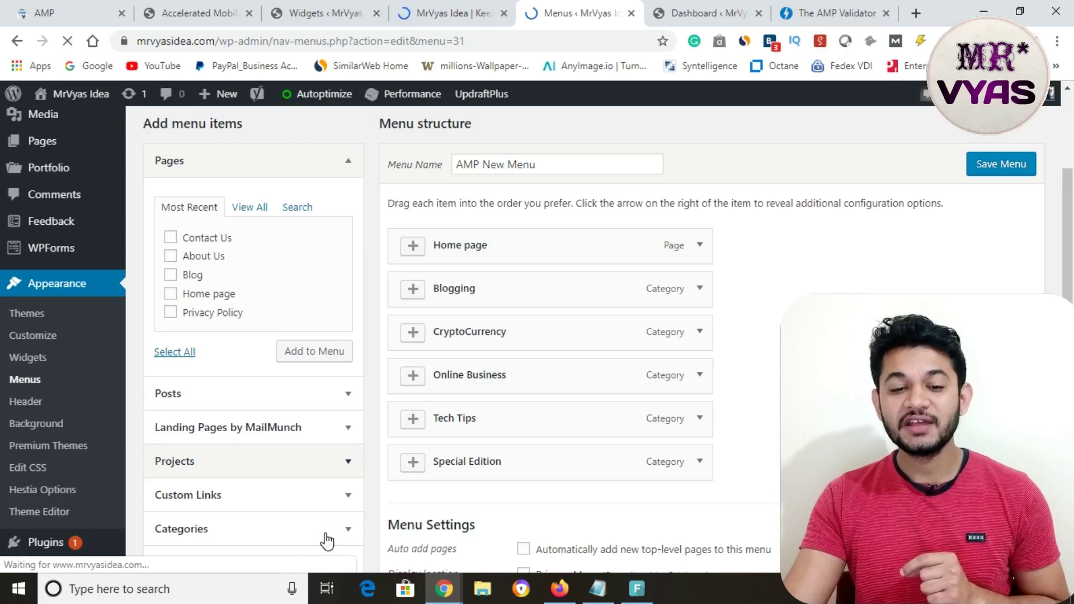
{"action": "scroll", "coordinate": [327, 537], "scroll_direction": "down", "scroll_amount": 3}
{"action": "left_click", "coordinate": [347, 373]}
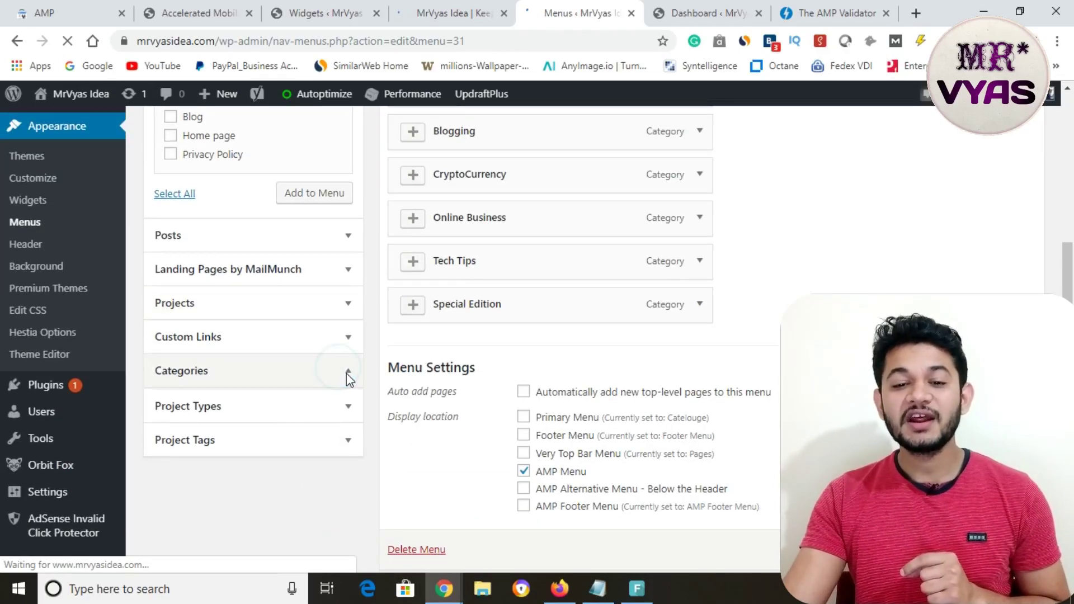
{"action": "left_click", "coordinate": [347, 373]}
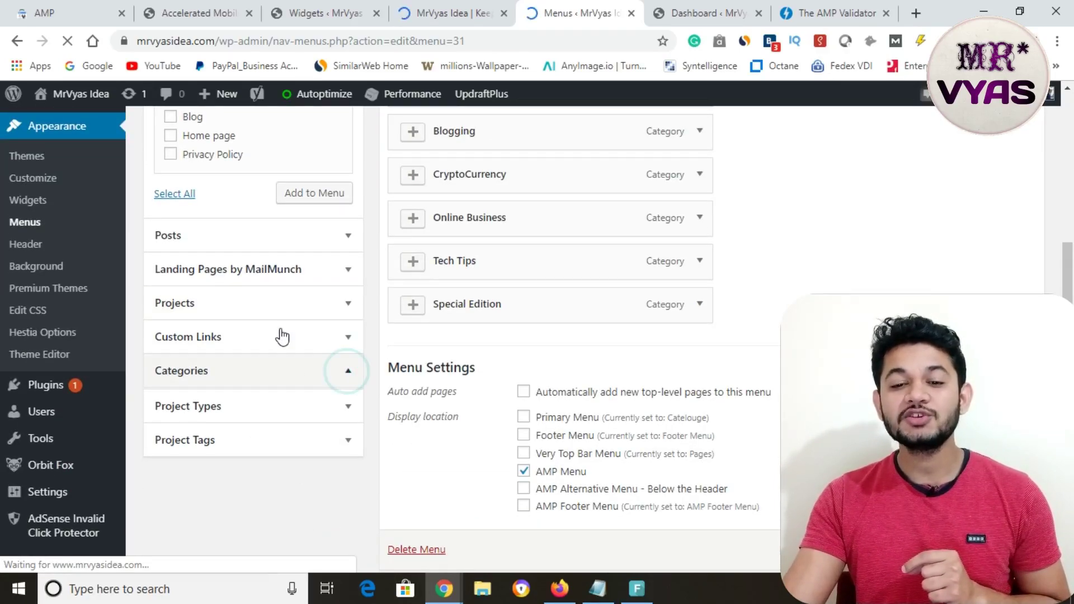
{"action": "scroll", "coordinate": [615, 285], "scroll_direction": "up", "scroll_amount": 3}
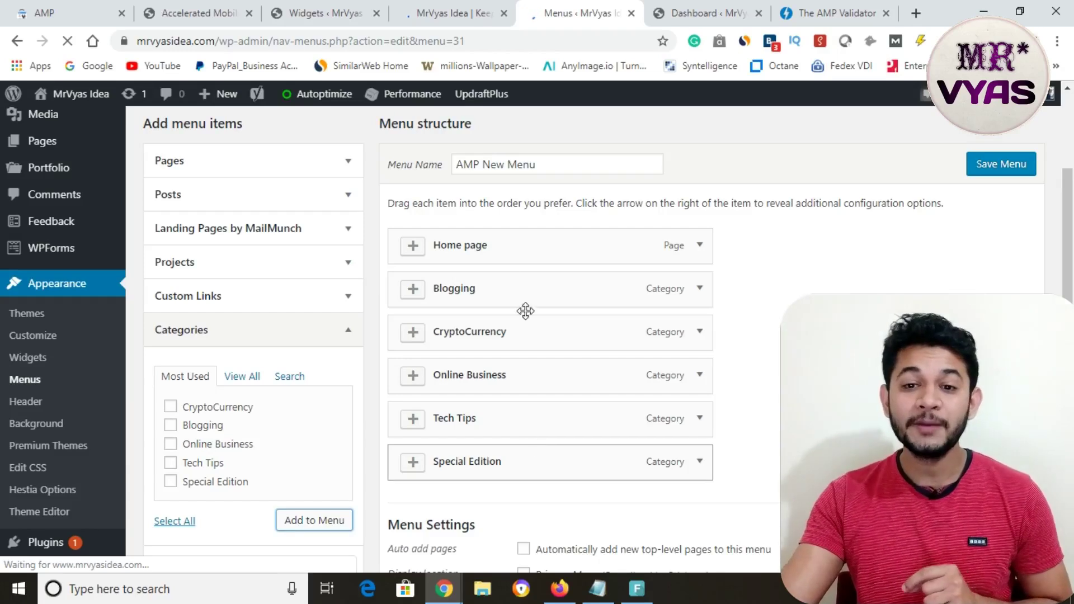
Step: Compare the AMP site's navigation menu with the AMP New Menu structure, and follow its Home page link
{"action": "left_click", "coordinate": [450, 13]}
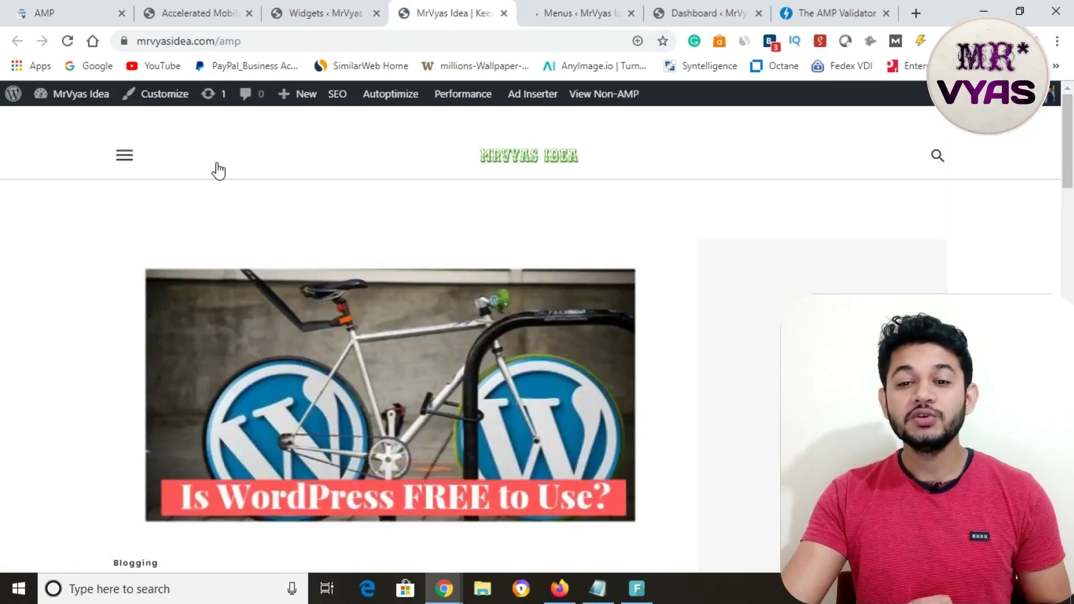
{"action": "left_click", "coordinate": [125, 156]}
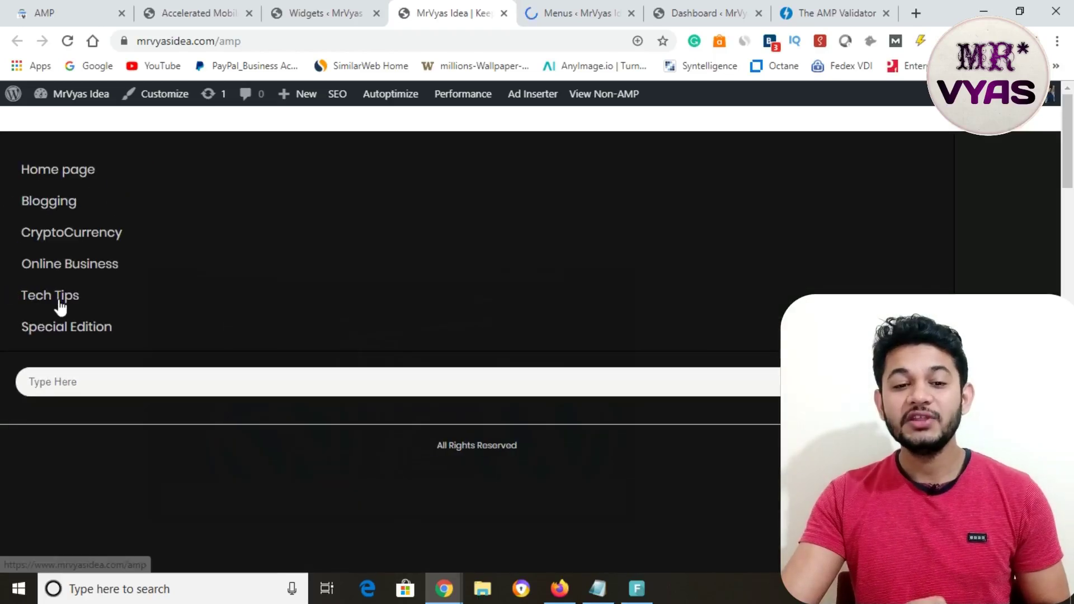
{"action": "left_click", "coordinate": [592, 11]}
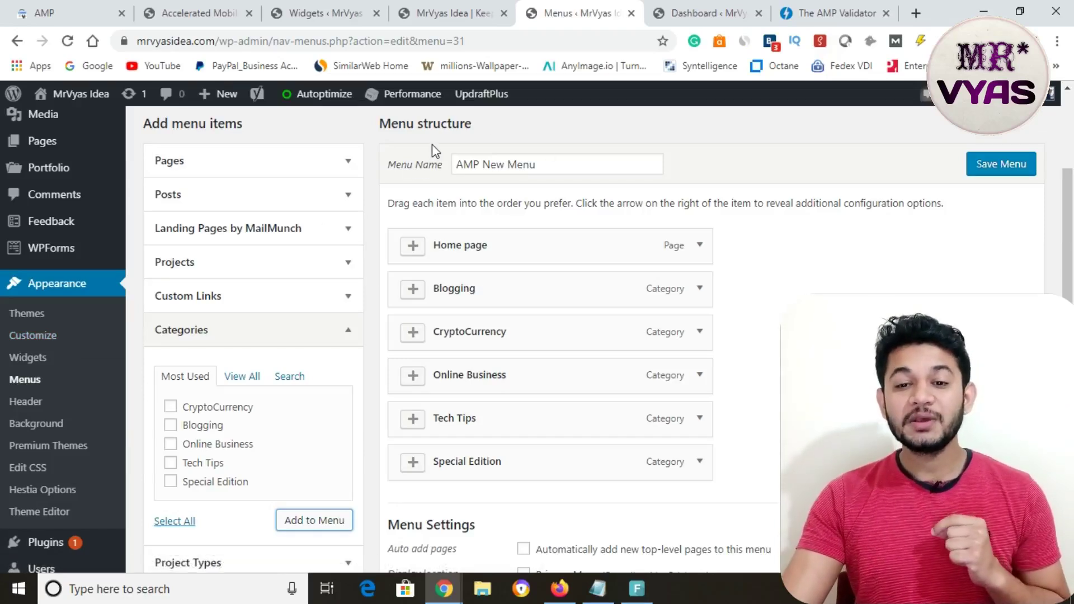
{"action": "left_click", "coordinate": [425, 15]}
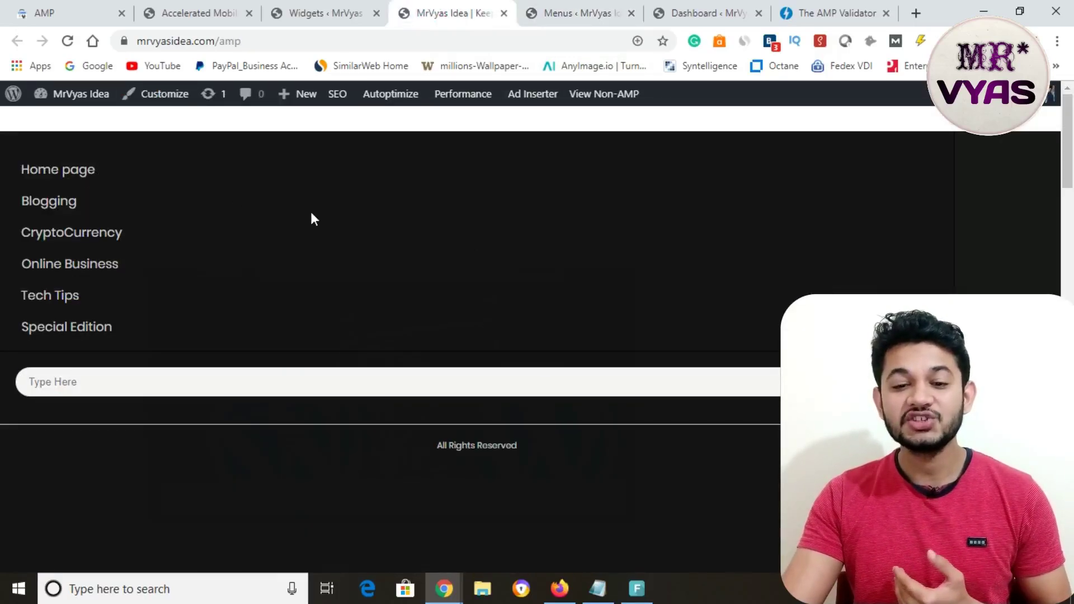
{"action": "left_click", "coordinate": [79, 178]}
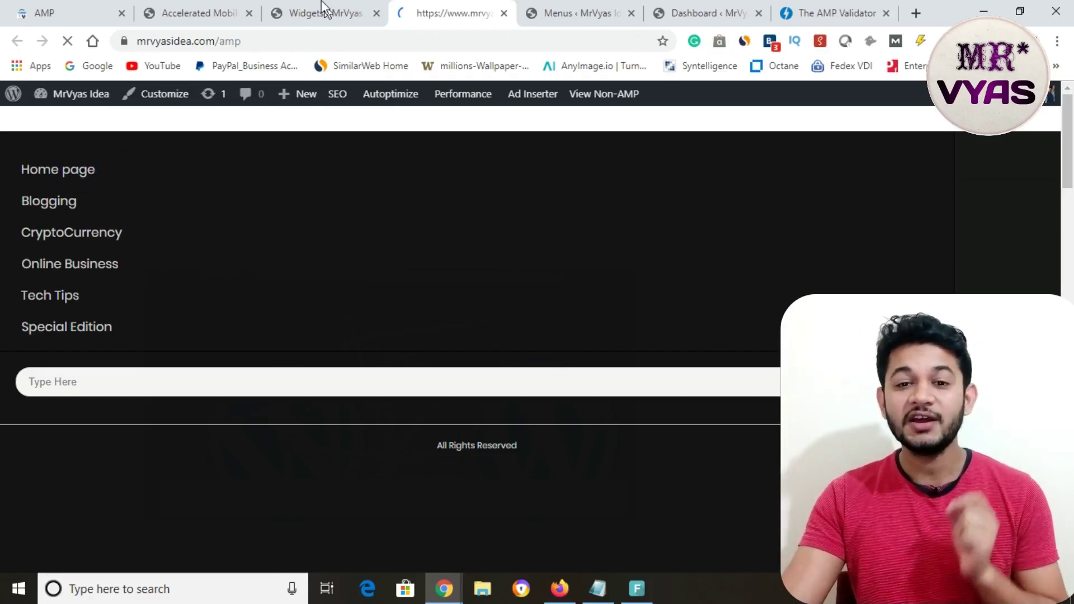
Step: Review the HomePage options in the Design section of the AMPforWP settings
{"action": "left_click", "coordinate": [207, 12]}
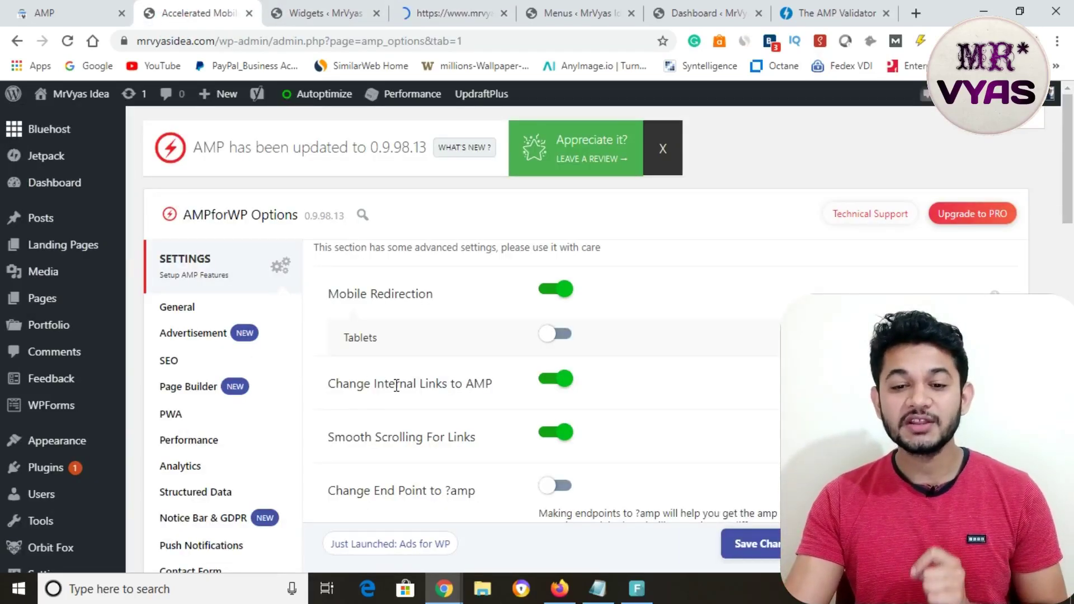
{"action": "scroll", "coordinate": [212, 391], "scroll_direction": "down", "scroll_amount": 3}
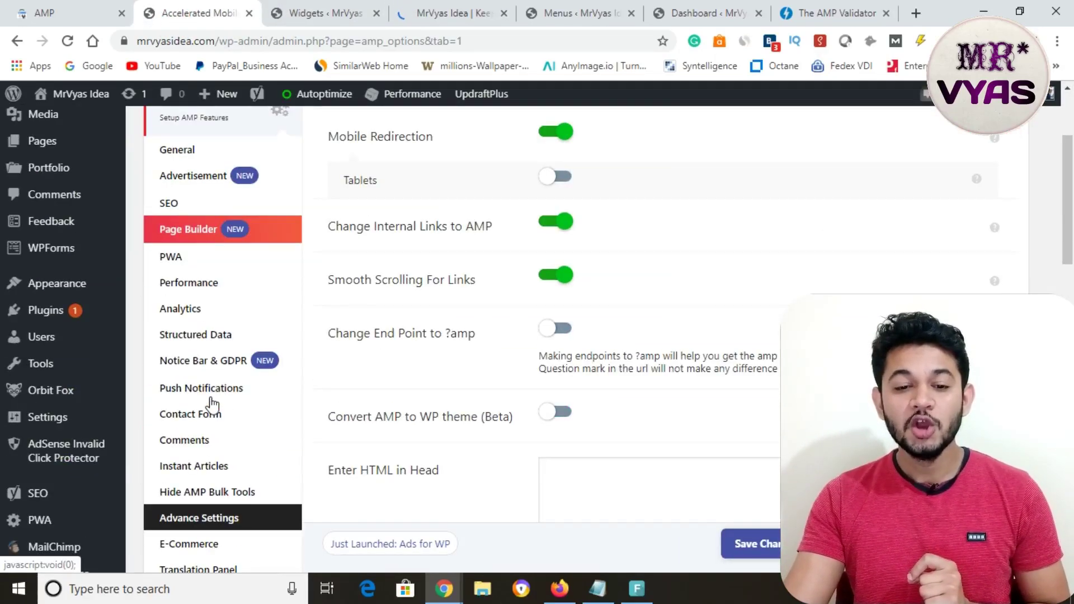
{"action": "scroll", "coordinate": [221, 462], "scroll_direction": "down", "scroll_amount": 3}
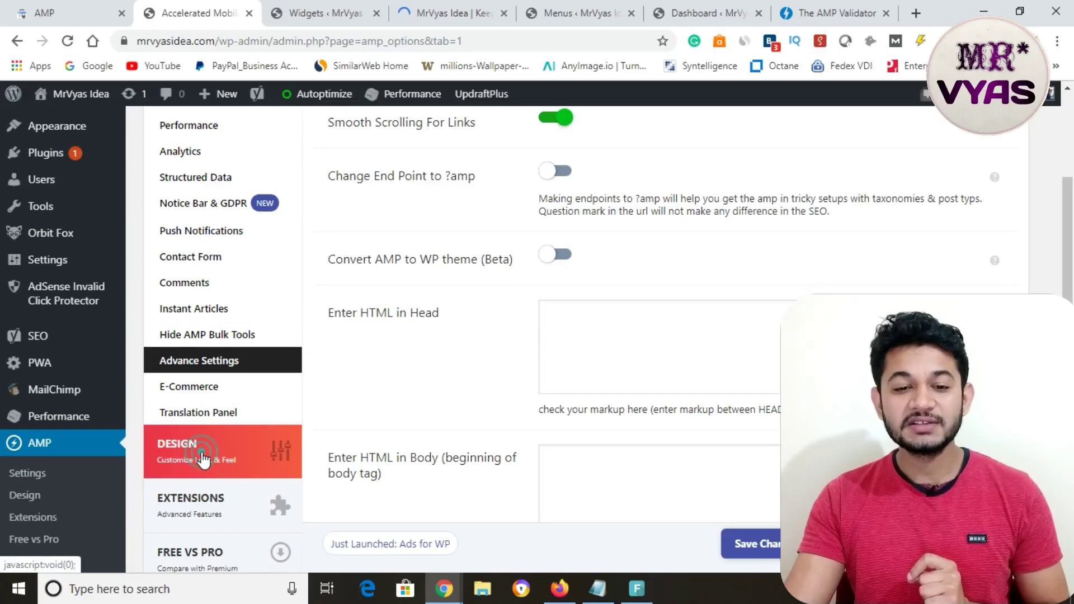
{"action": "left_click", "coordinate": [203, 456]}
{"action": "scroll", "coordinate": [230, 463], "scroll_direction": "up", "scroll_amount": 5}
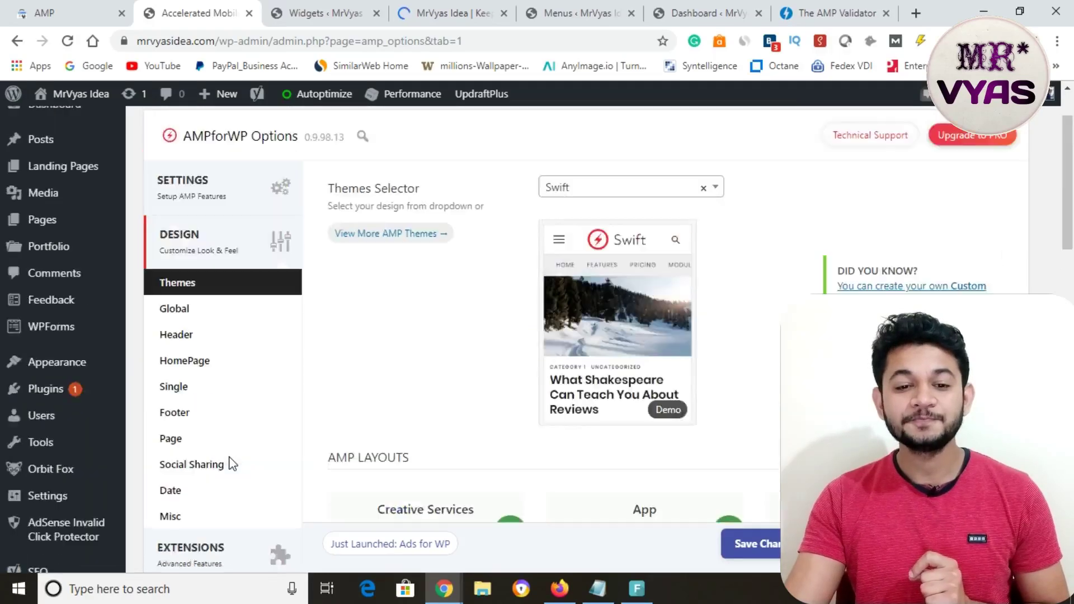
{"action": "left_click", "coordinate": [197, 361]}
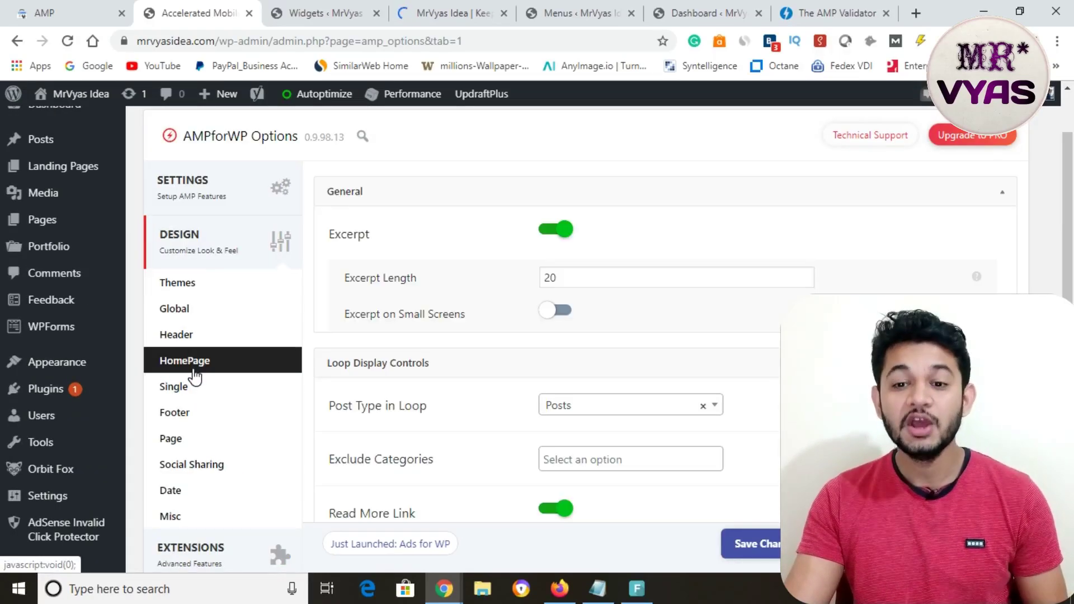
{"action": "scroll", "coordinate": [549, 401], "scroll_direction": "down", "scroll_amount": 7}
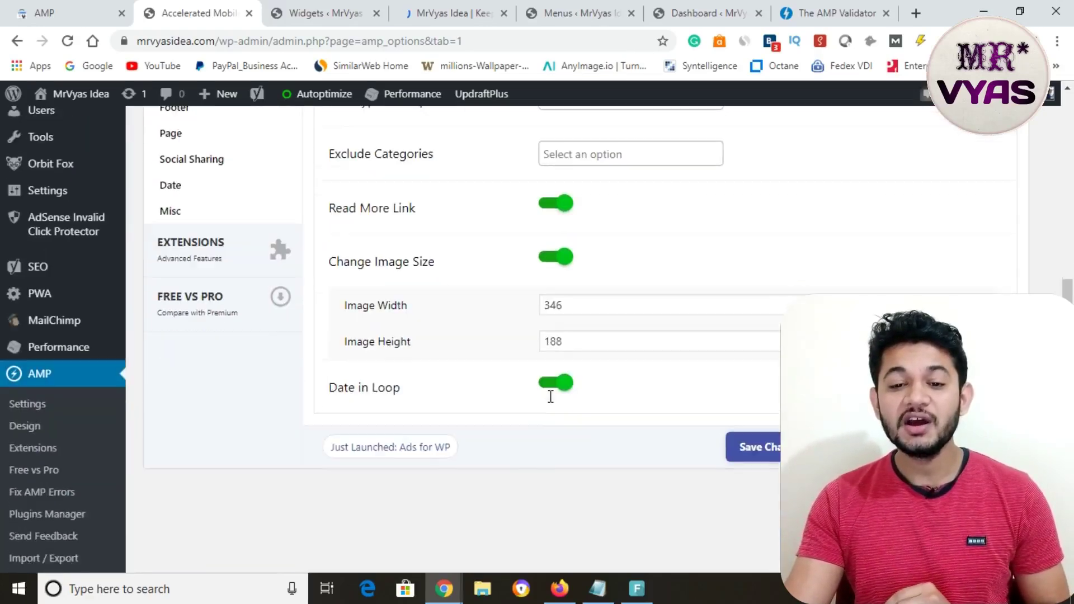
{"action": "scroll", "coordinate": [550, 396], "scroll_direction": "up", "scroll_amount": 6}
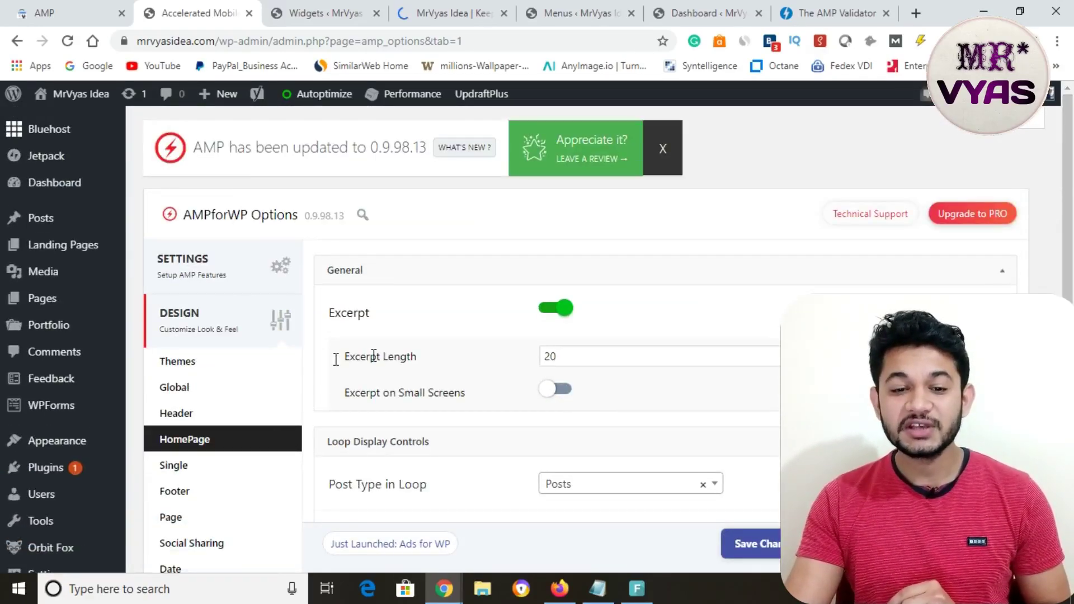
Step: Return to AMPforWP's Settings section and look over the Advance Settings options
{"action": "left_click", "coordinate": [197, 275]}
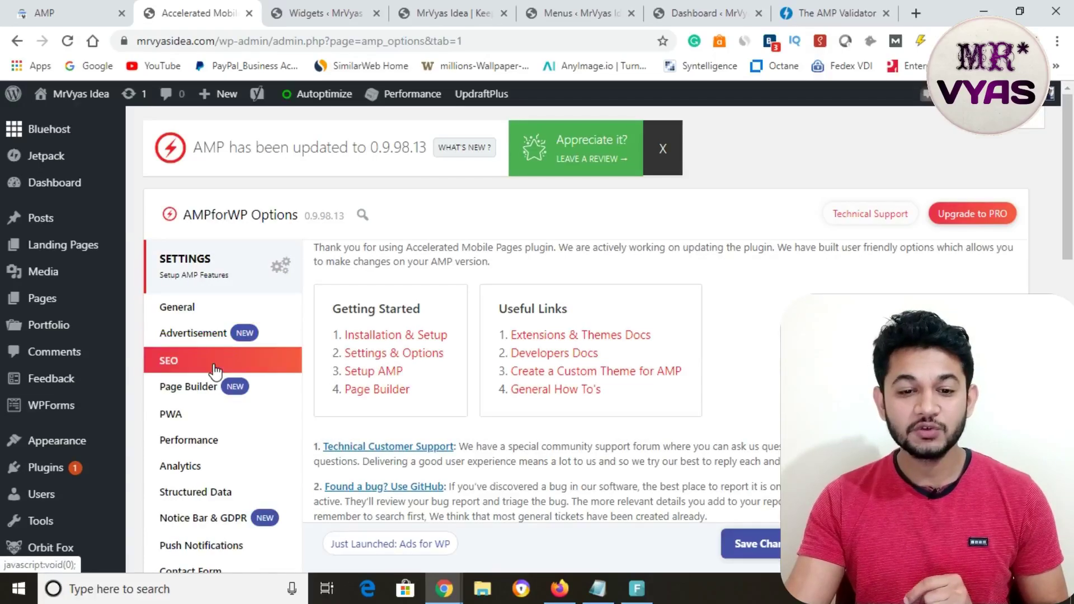
{"action": "scroll", "coordinate": [215, 465], "scroll_direction": "down", "scroll_amount": 3}
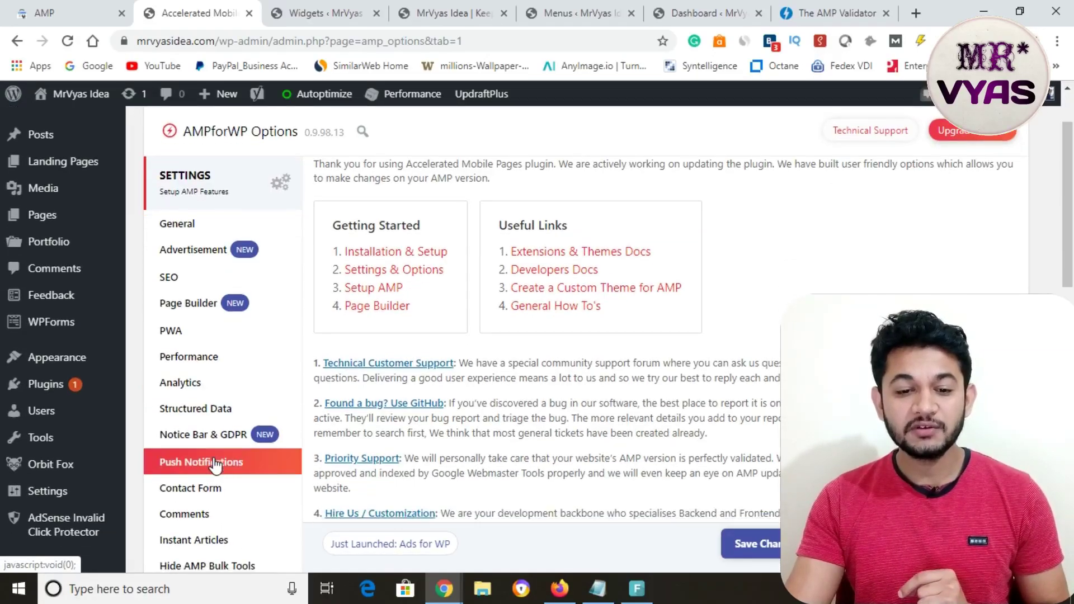
{"action": "scroll", "coordinate": [216, 465], "scroll_direction": "down", "scroll_amount": 3}
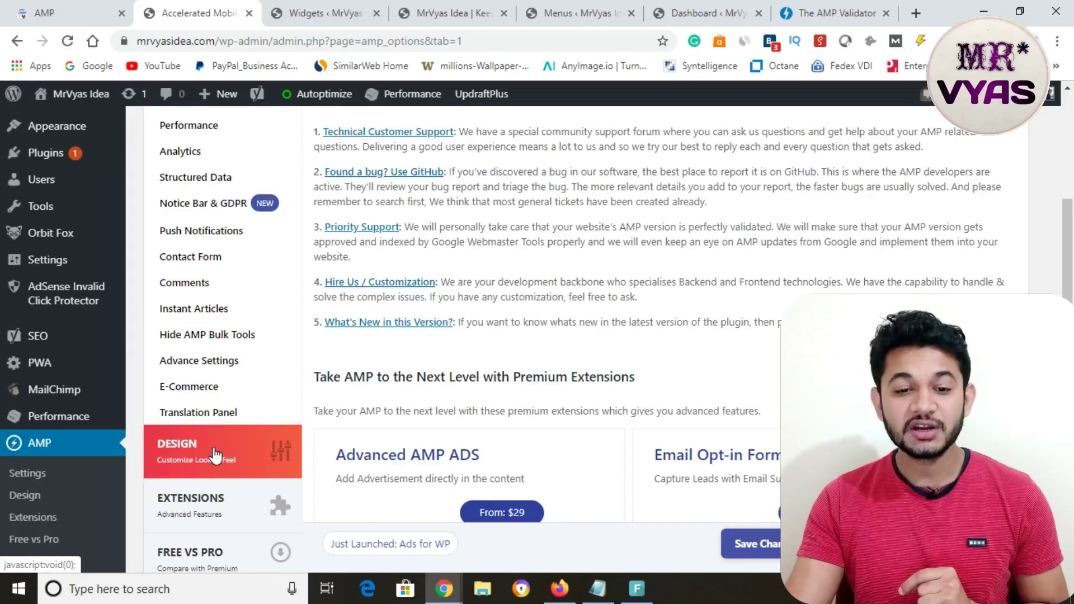
{"action": "left_click", "coordinate": [216, 360]}
{"action": "scroll", "coordinate": [469, 342], "scroll_direction": "up", "scroll_amount": 2}
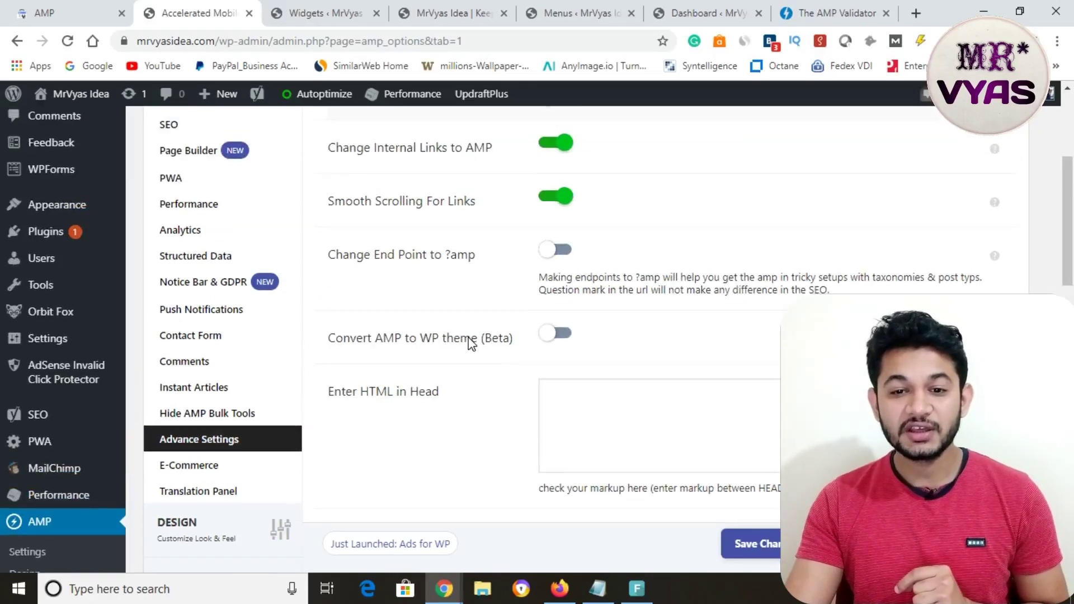
{"action": "scroll", "coordinate": [312, 307], "scroll_direction": "up", "scroll_amount": 4}
{"action": "scroll", "coordinate": [263, 358], "scroll_direction": "down", "scroll_amount": 3}
Step: Under AMP Support in AMPforWP's General settings, switch Custom Front Page on and back off
{"action": "left_click", "coordinate": [189, 148]}
{"action": "scroll", "coordinate": [512, 358], "scroll_direction": "up", "scroll_amount": 2}
{"action": "scroll", "coordinate": [513, 388], "scroll_direction": "down", "scroll_amount": 4}
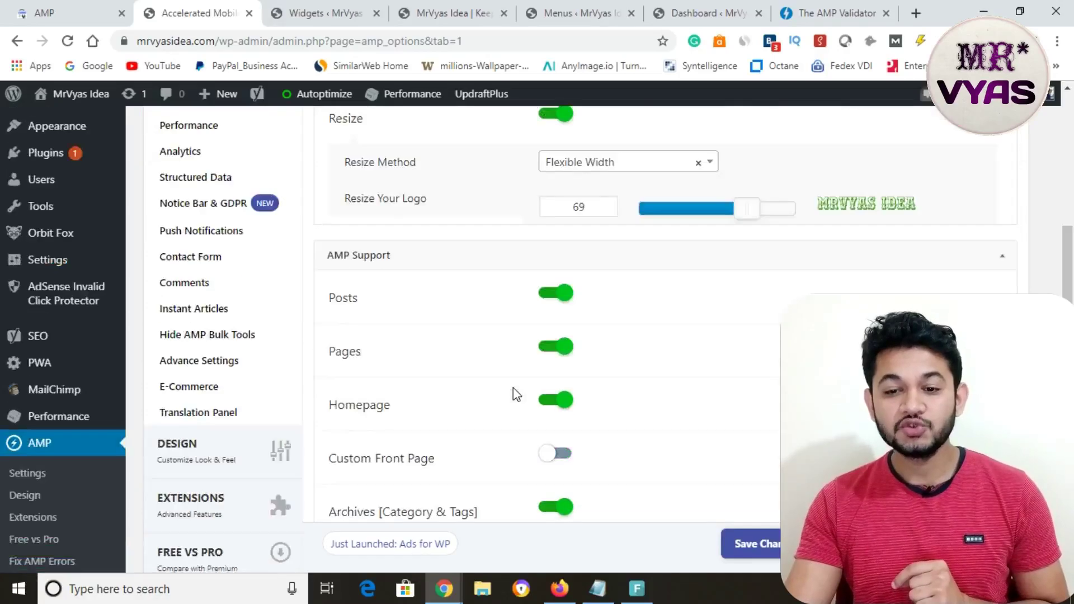
{"action": "scroll", "coordinate": [512, 387], "scroll_direction": "down", "scroll_amount": 3}
{"action": "scroll", "coordinate": [566, 334], "scroll_direction": "up", "scroll_amount": 3}
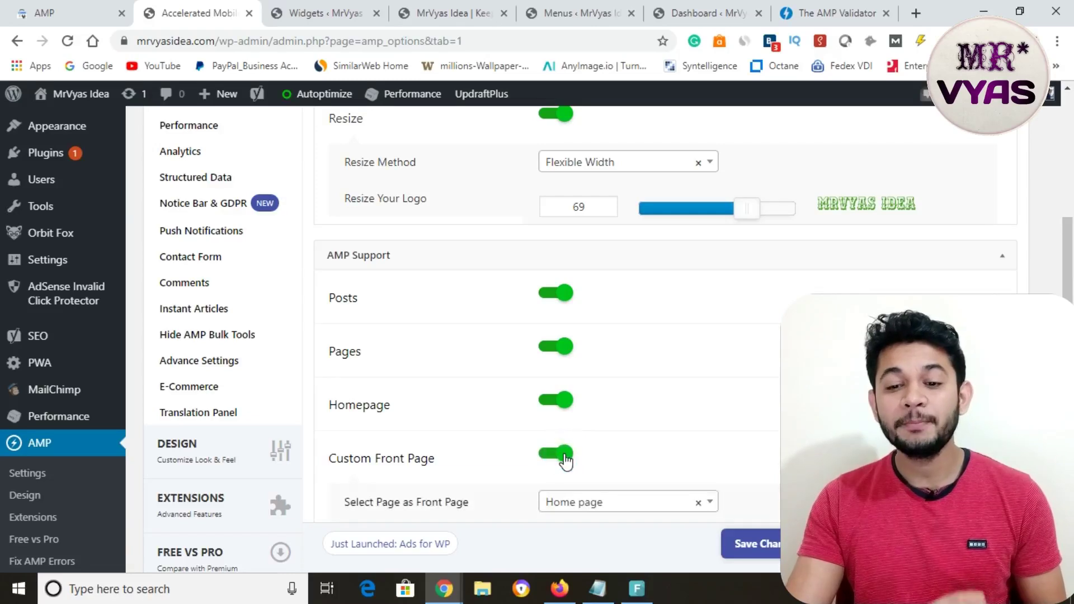
{"action": "left_click", "coordinate": [545, 460]}
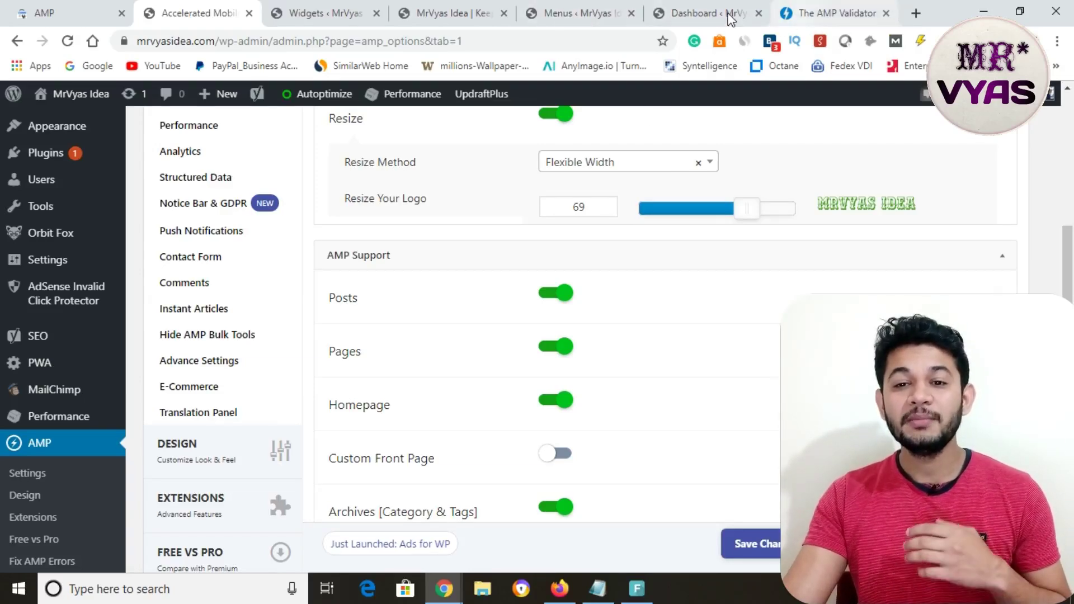
Step: Look through the posts on the site's AMP homepage, and return to the AMPforWP settings by way of the Widgets page
{"action": "left_click", "coordinate": [442, 12]}
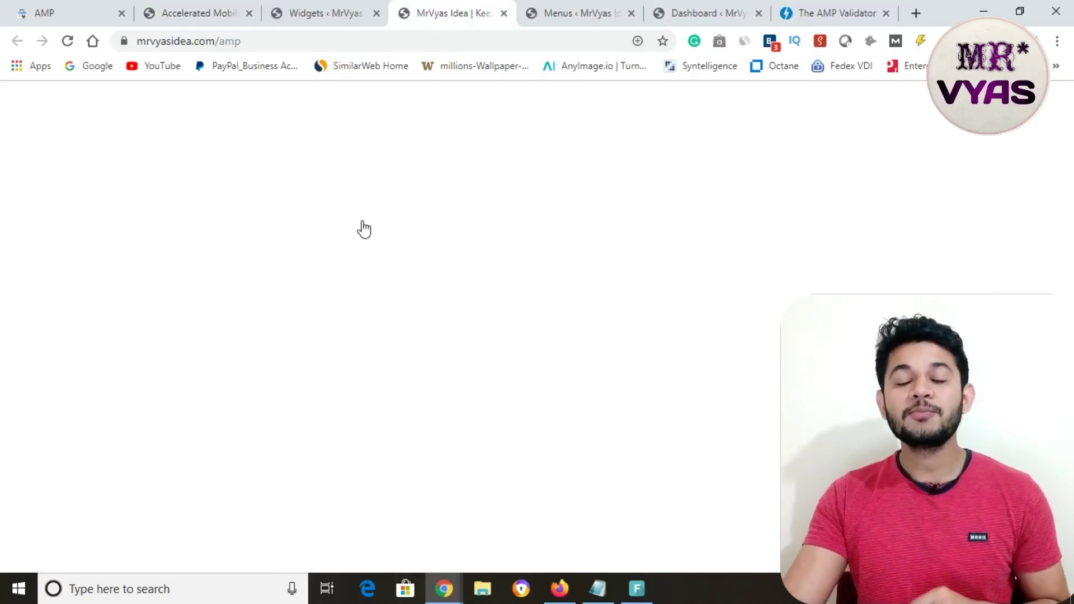
{"action": "scroll", "coordinate": [380, 276], "scroll_direction": "down", "scroll_amount": 10}
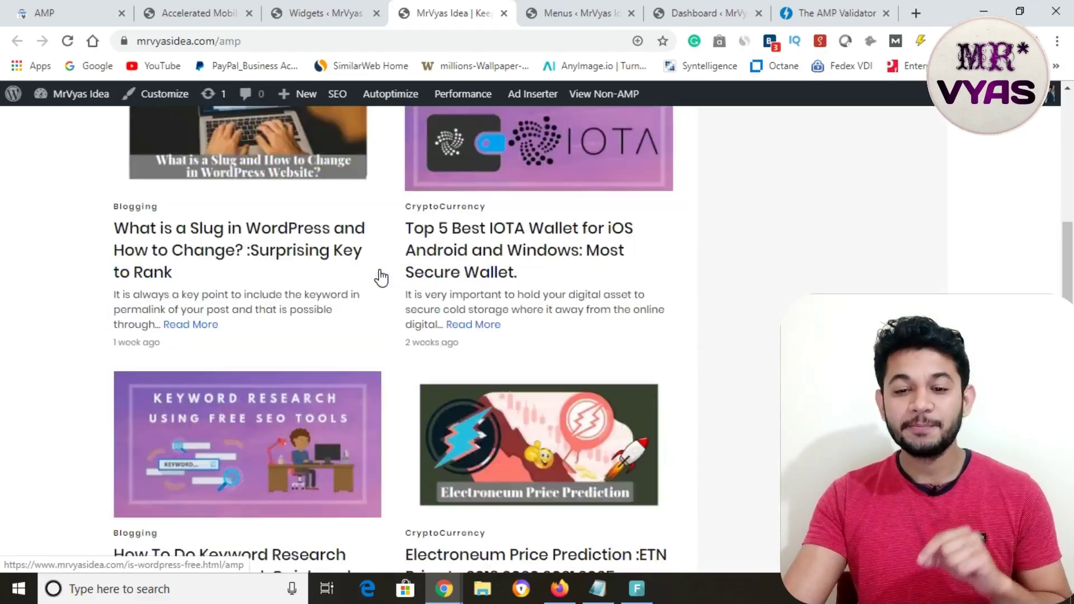
{"action": "scroll", "coordinate": [380, 277], "scroll_direction": "down", "scroll_amount": 8}
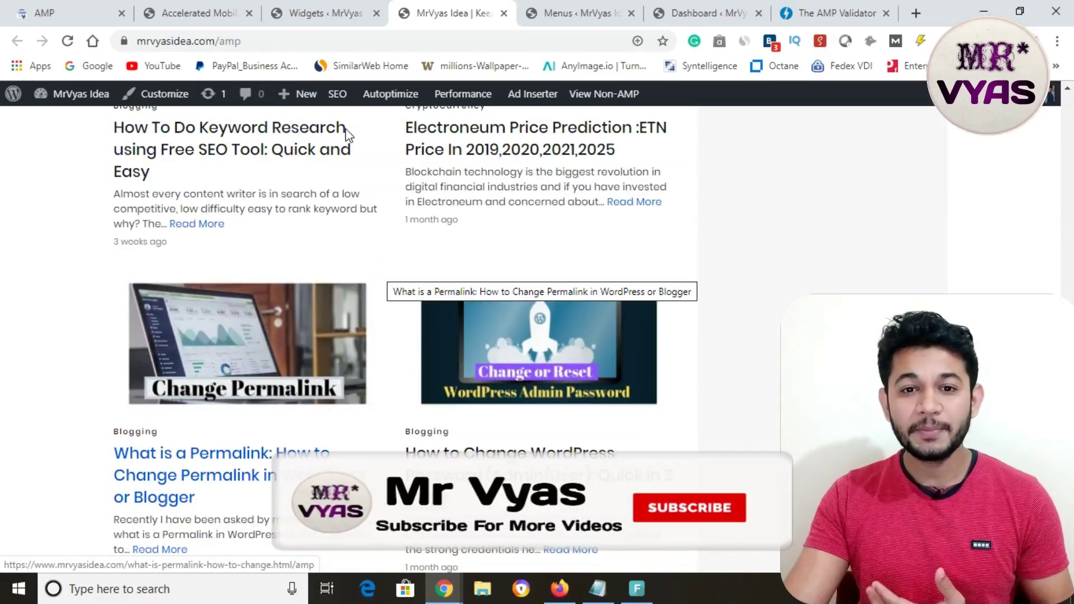
{"action": "left_click", "coordinate": [317, 14]}
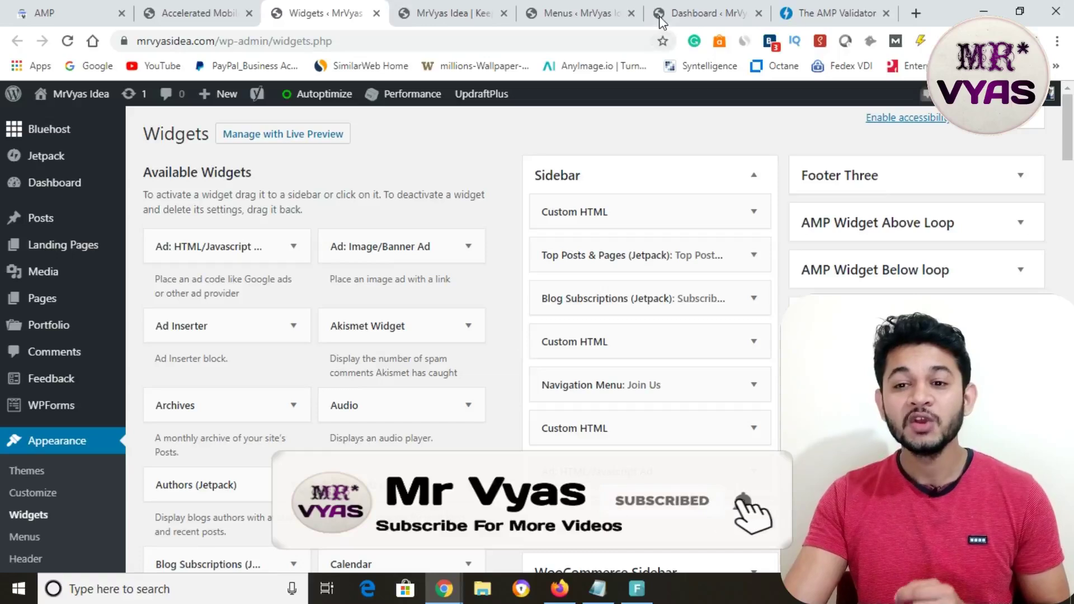
{"action": "left_click", "coordinate": [173, 14]}
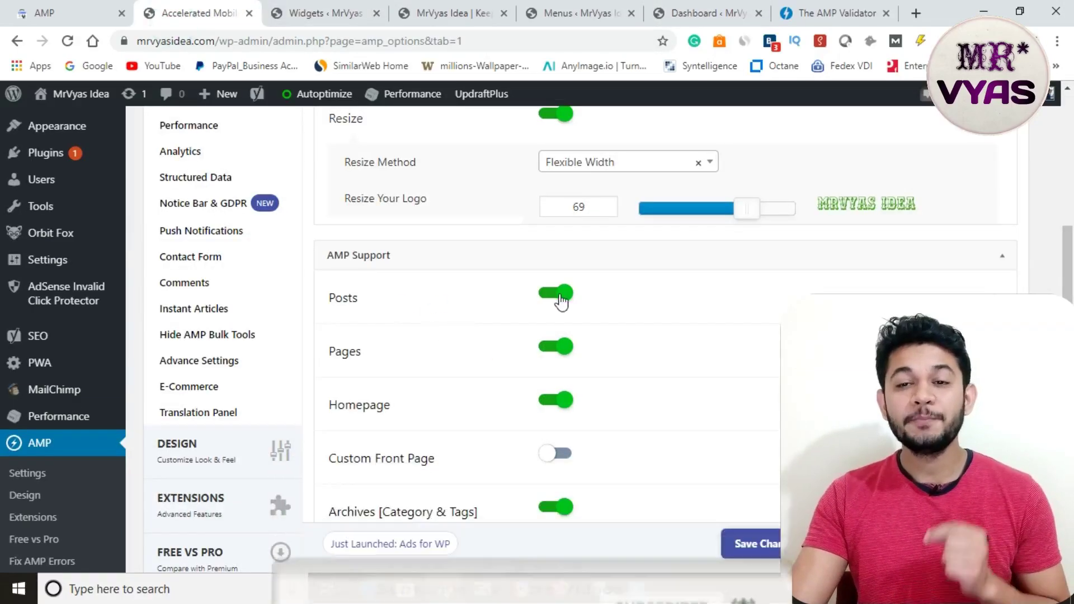